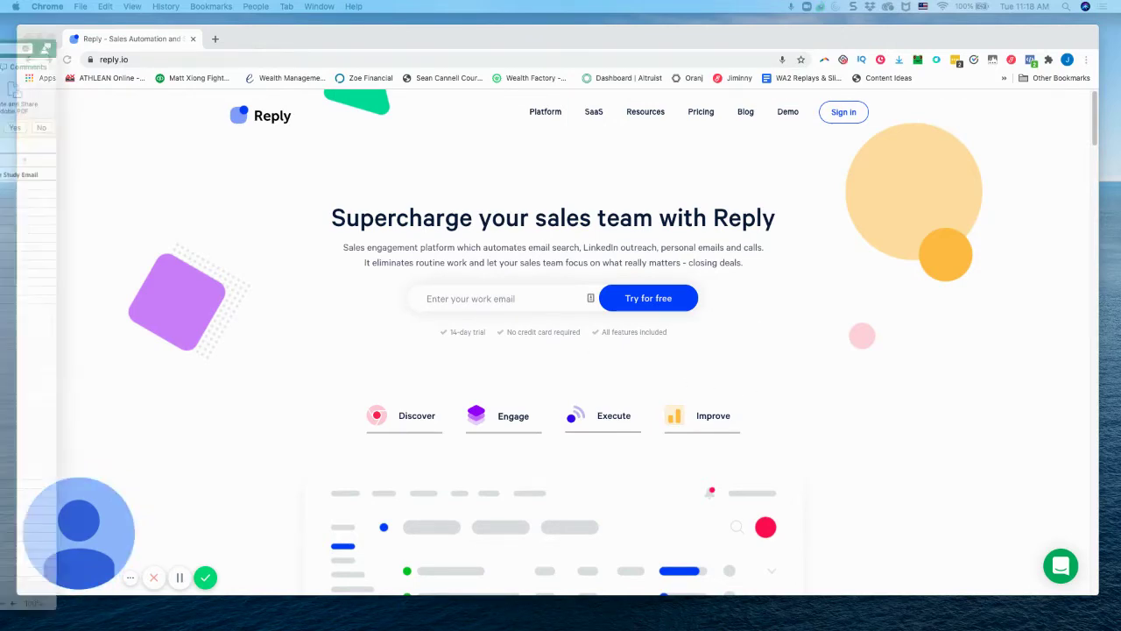
- Review the Sales Tracking contact sheet in Excel, then minimize Excel to reveal the Reply homepage
drag(53, 39, 168, 32)
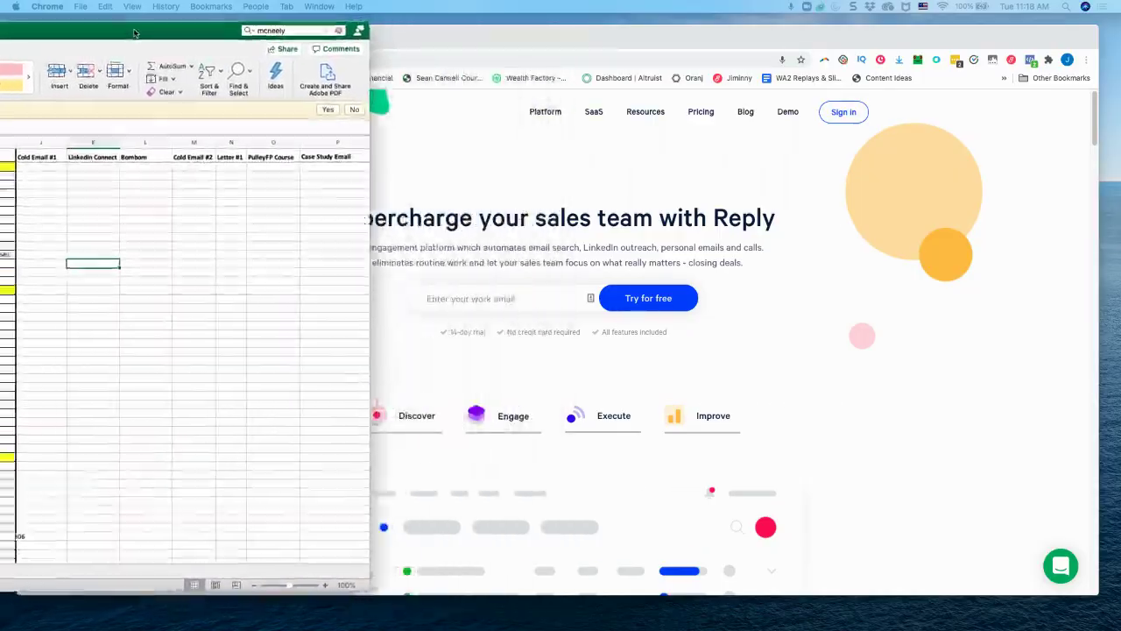
double_click(168, 32)
double_click(779, 66)
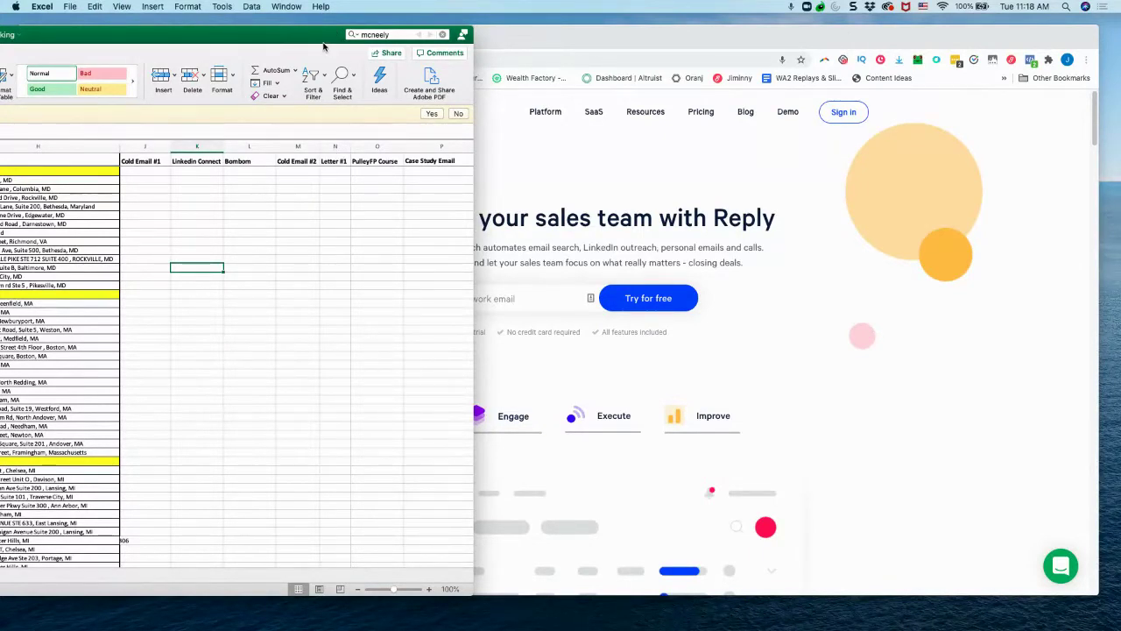
key(super+m)
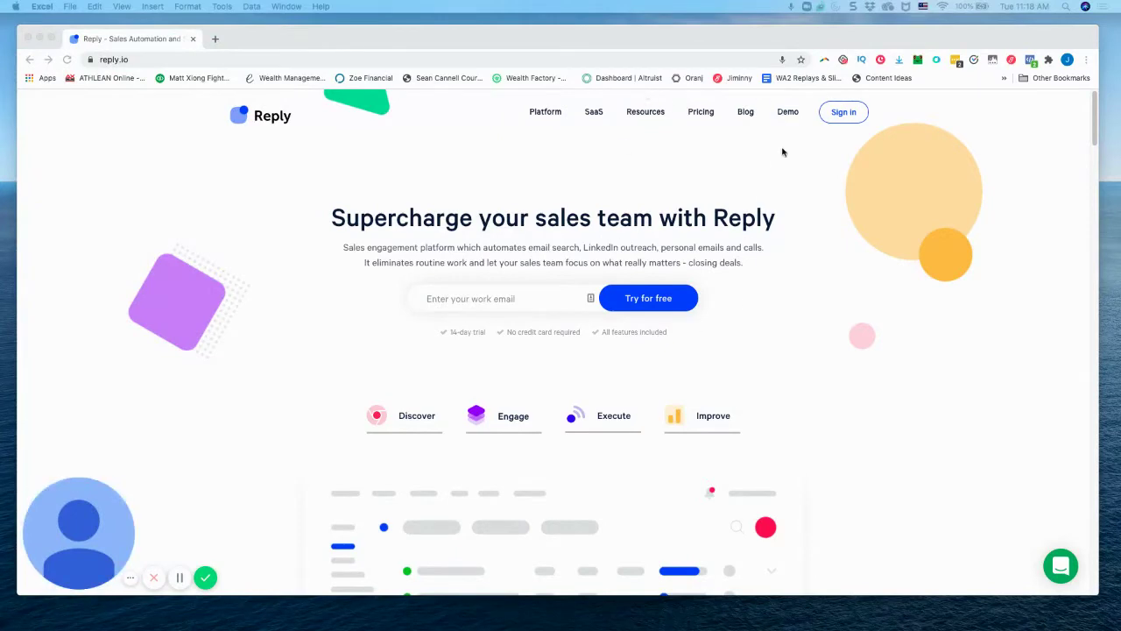
- Sign in to Reply and create a New Sequence built From scratch
click(844, 113)
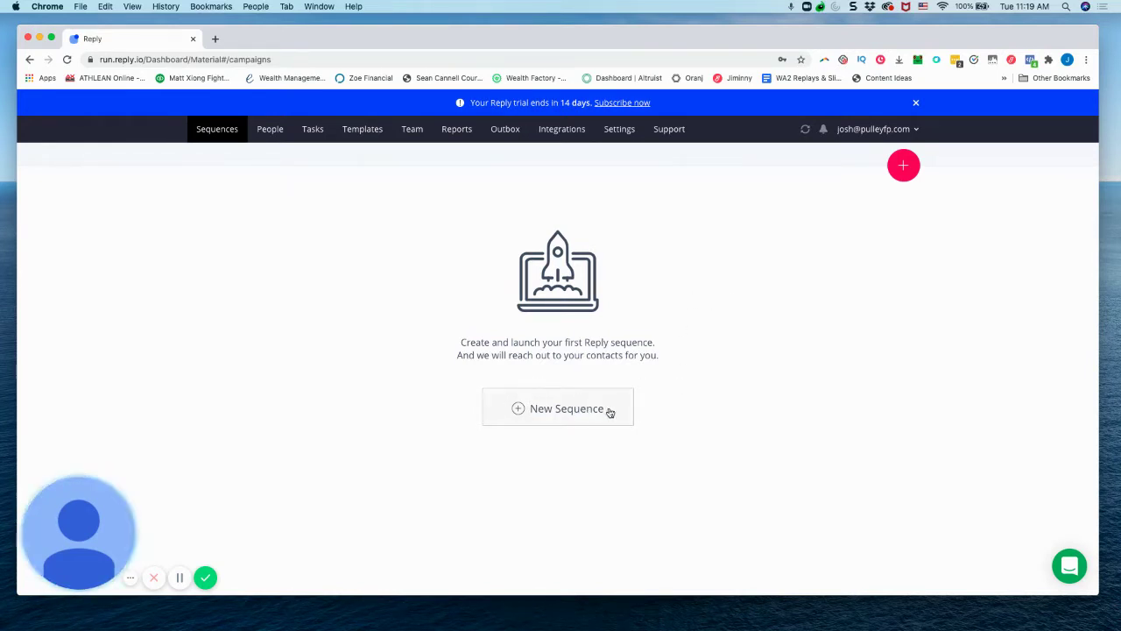
click(551, 409)
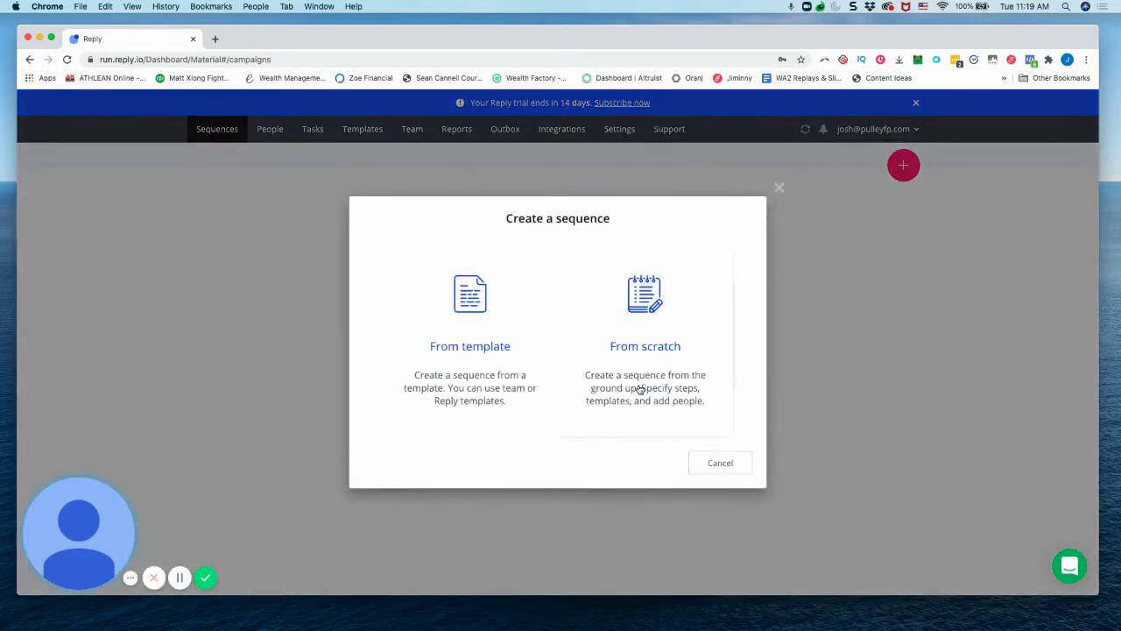
click(650, 368)
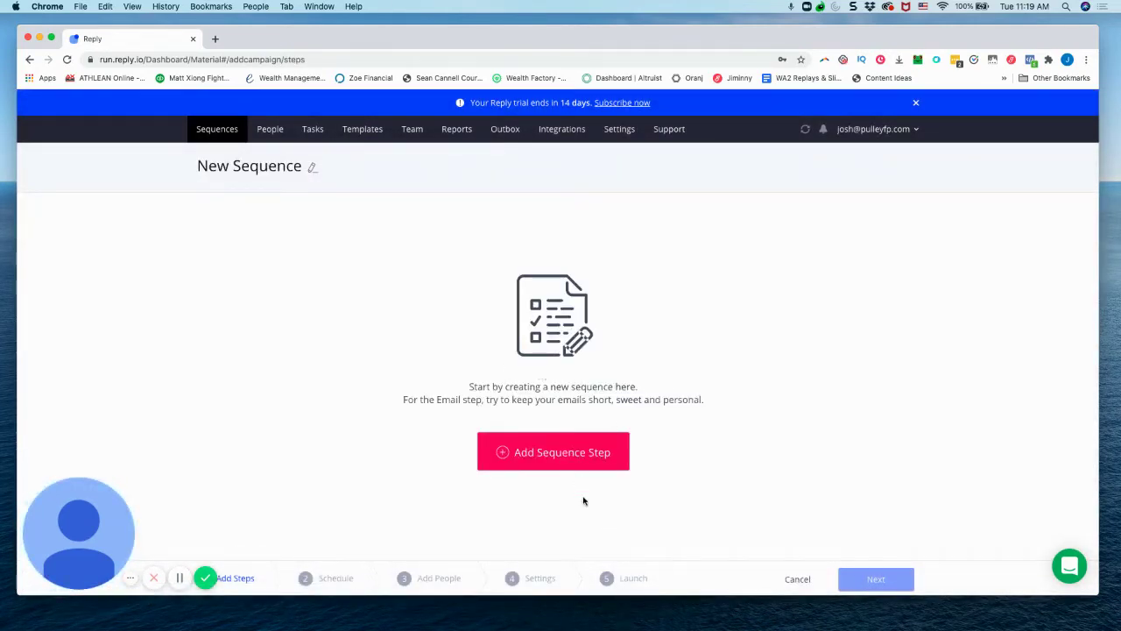
- Add a Day 1 email step titled 'How is business?' with a personalized introduction
click(579, 455)
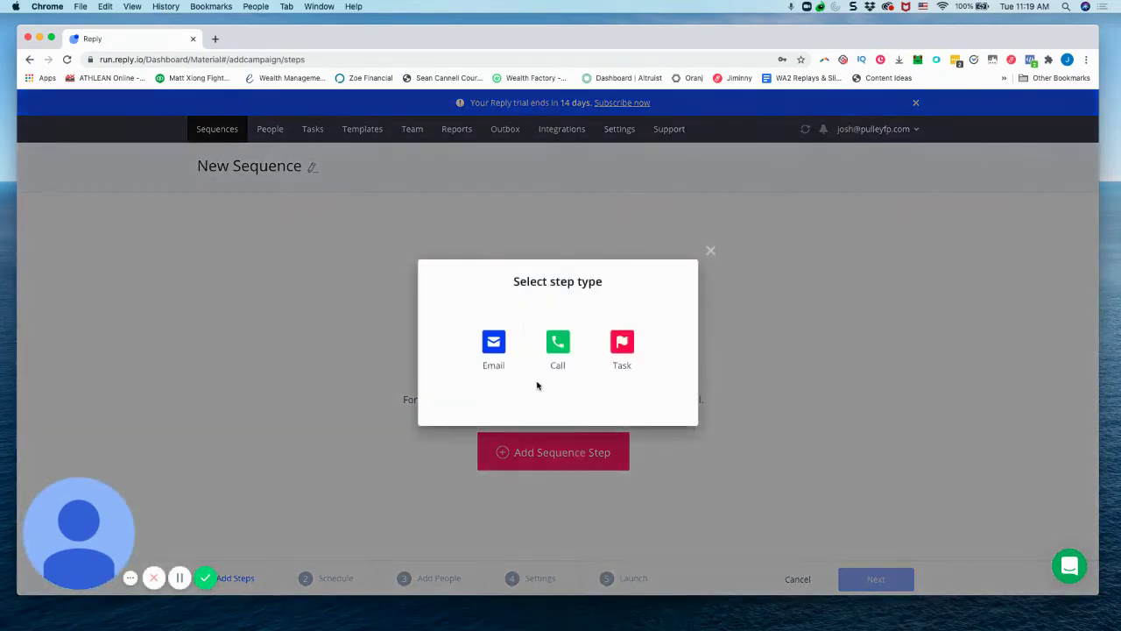
click(490, 353)
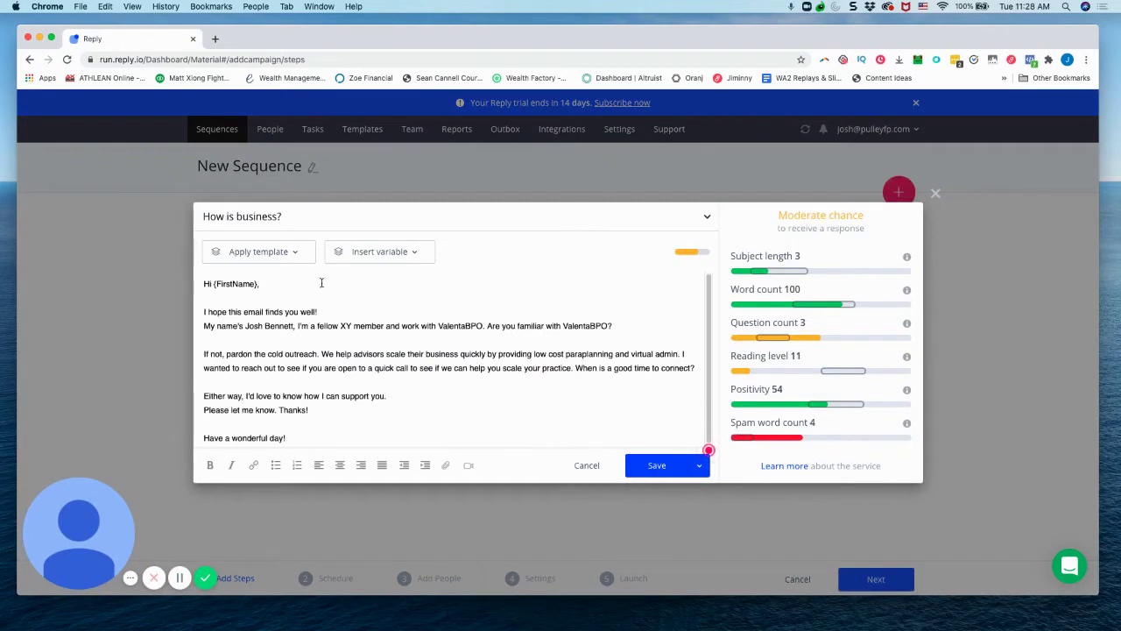
scroll(353, 398, down, 1)
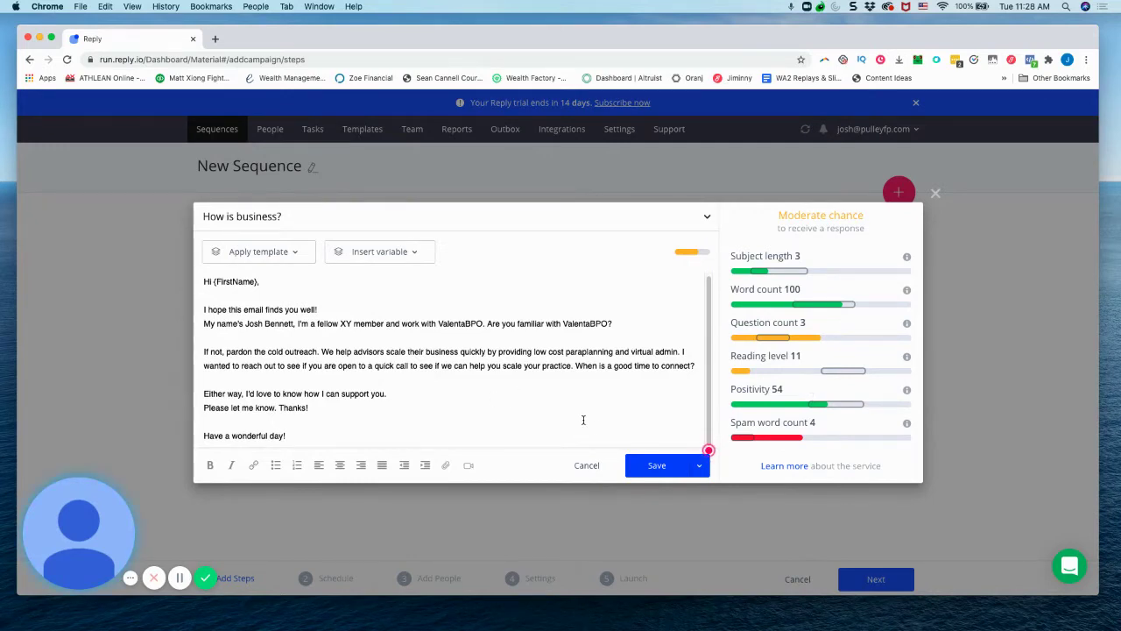
click(659, 466)
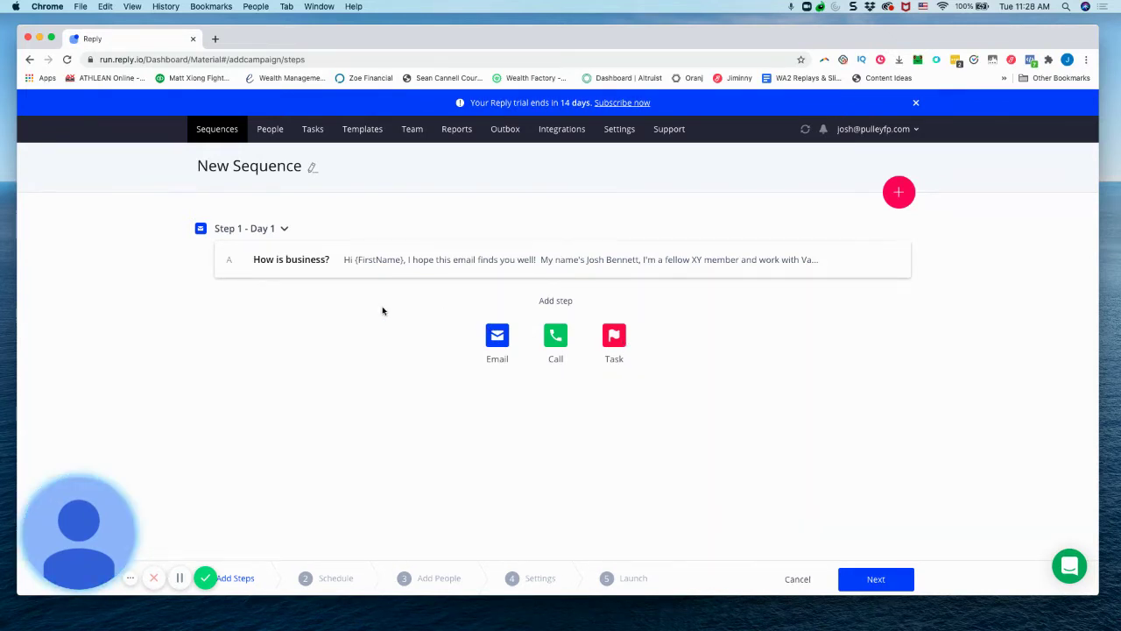
- Add a Day 3 LinkedIn task step described 'Send LinkedIn Request'
click(619, 342)
click(505, 325)
click(498, 241)
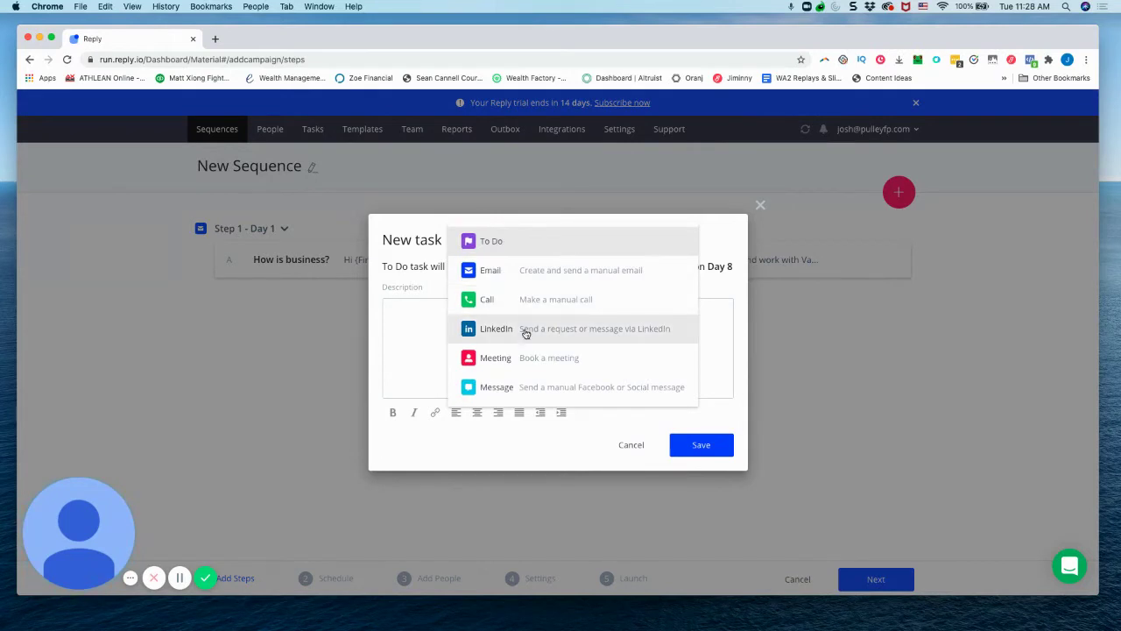
click(591, 340)
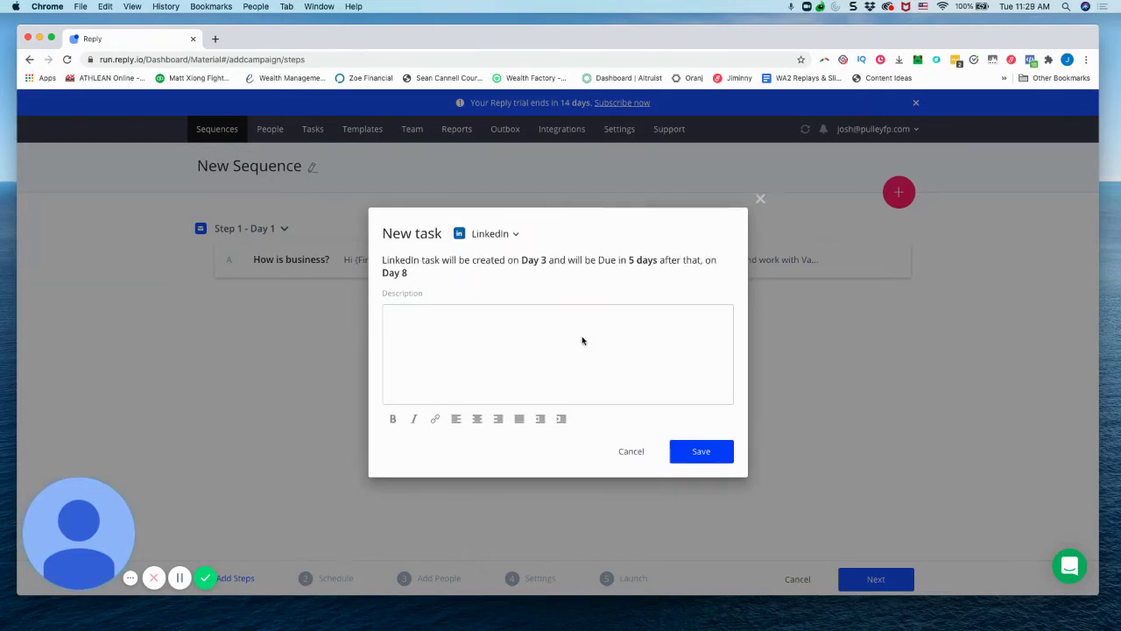
click(478, 335)
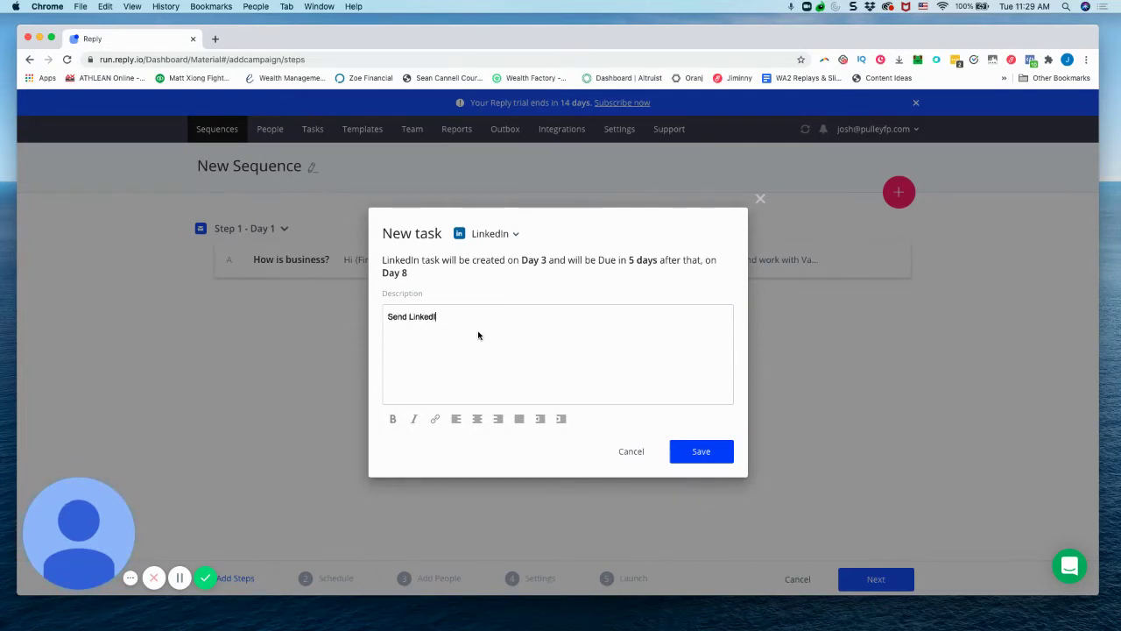
text(Send LinkedIn Request)
click(705, 452)
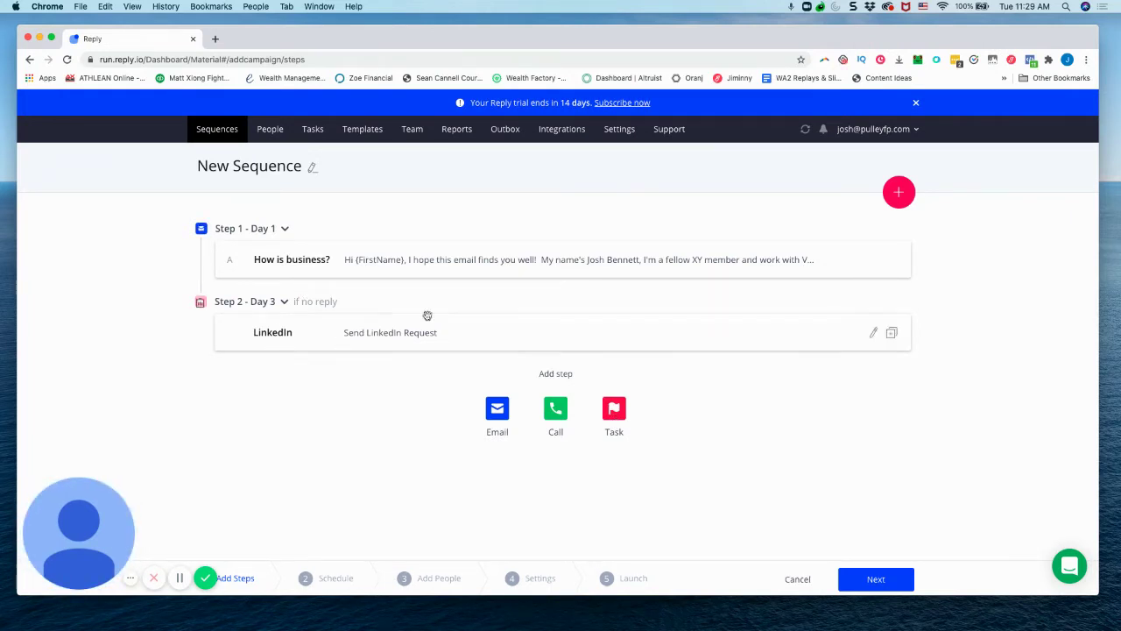
- Add a LinkedIn task step described 'PErsonalized Loom Video' as step 3
click(616, 412)
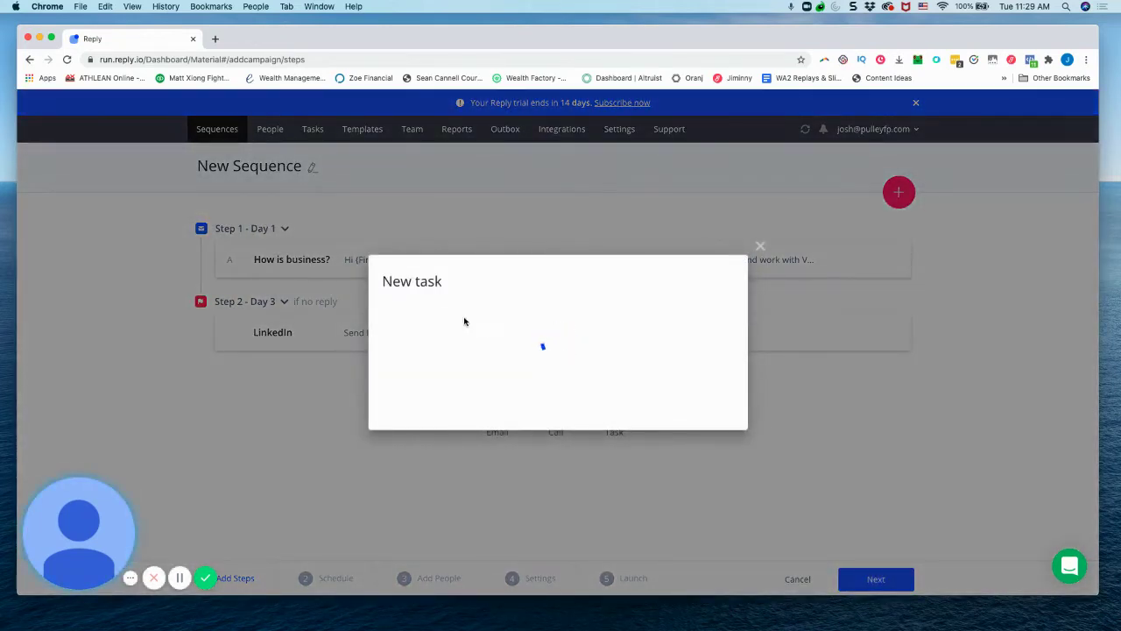
click(501, 239)
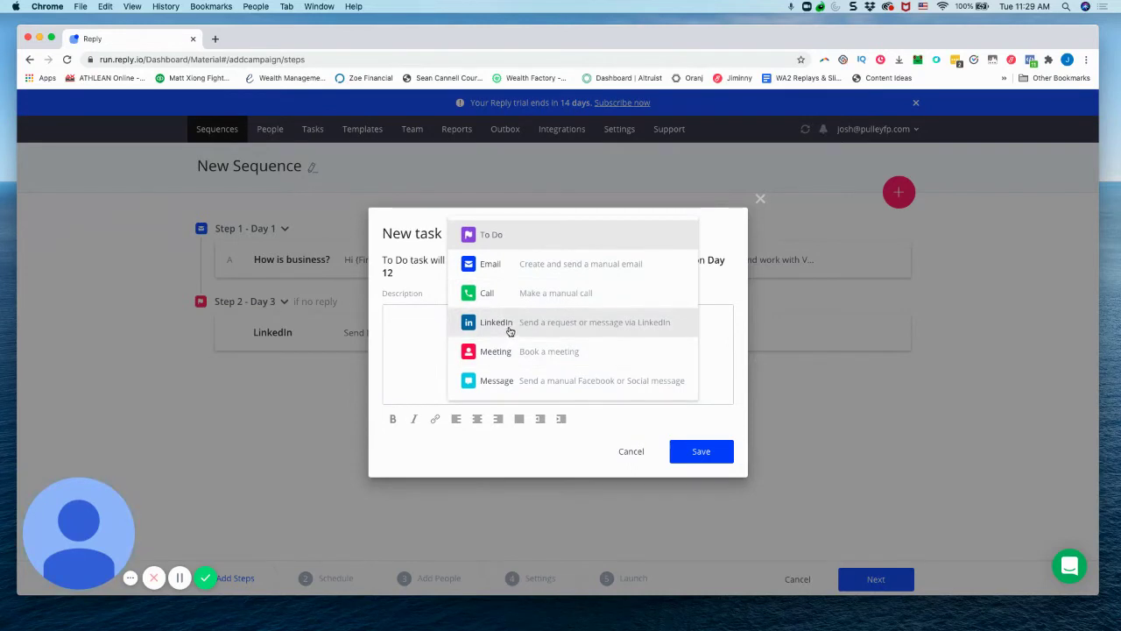
click(496, 323)
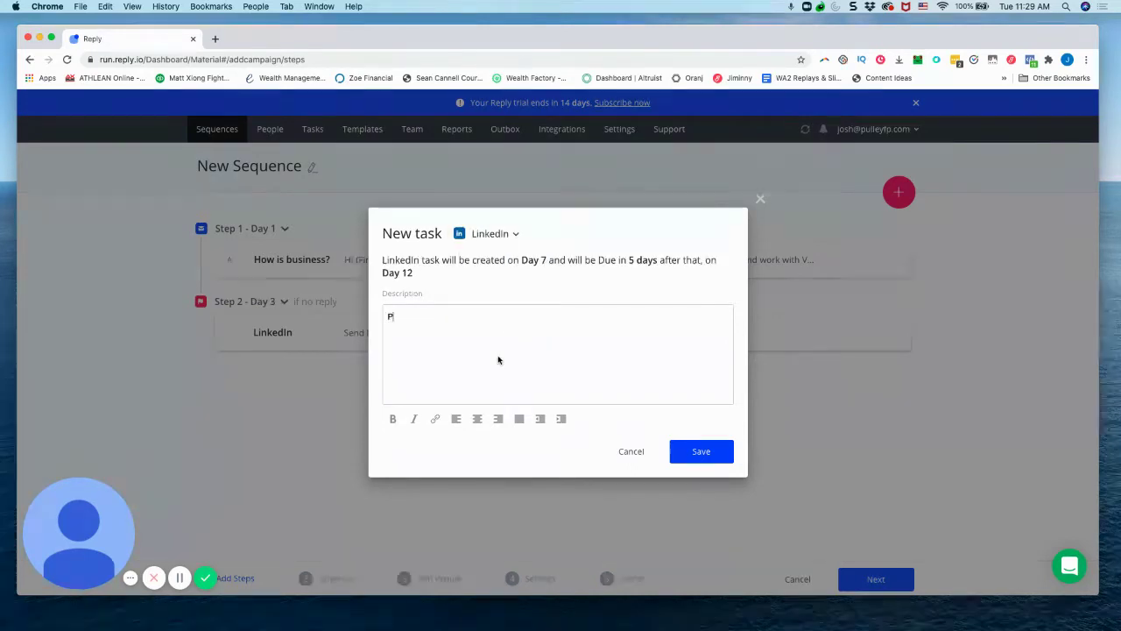
text(zed Loom Video)
click(709, 462)
- Set step 3's follow-up delay to 1 day so it falls on Day 4
click(284, 374)
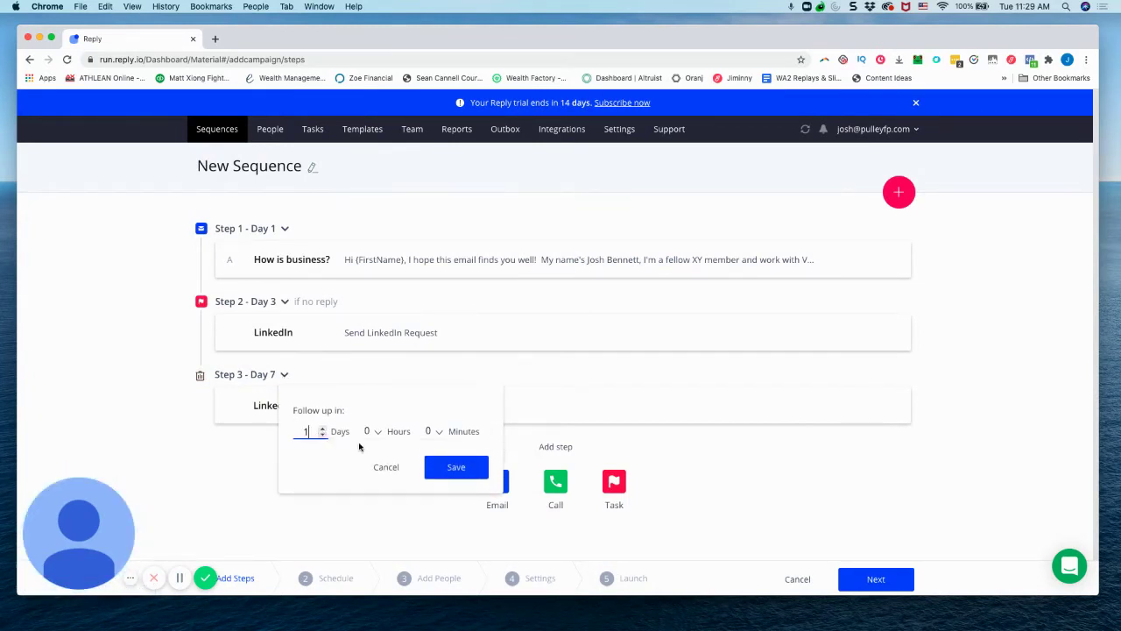
click(468, 471)
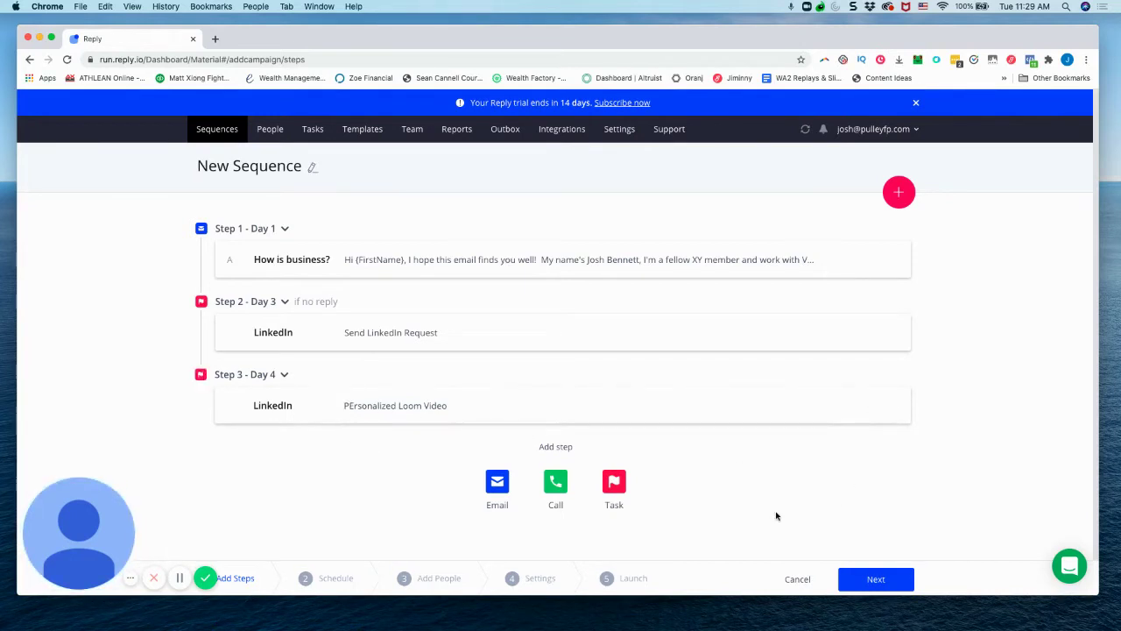
scroll(683, 506, down, 1)
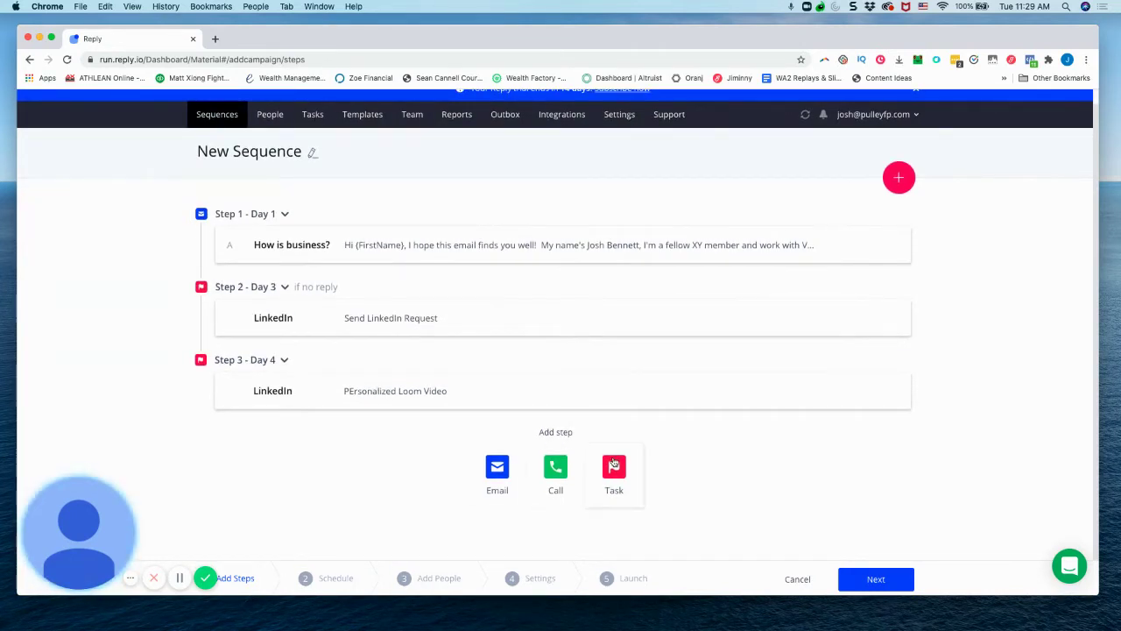
- Add a Day 11 follow-up email 'Re: How is Business?' with the pasted body text
click(505, 481)
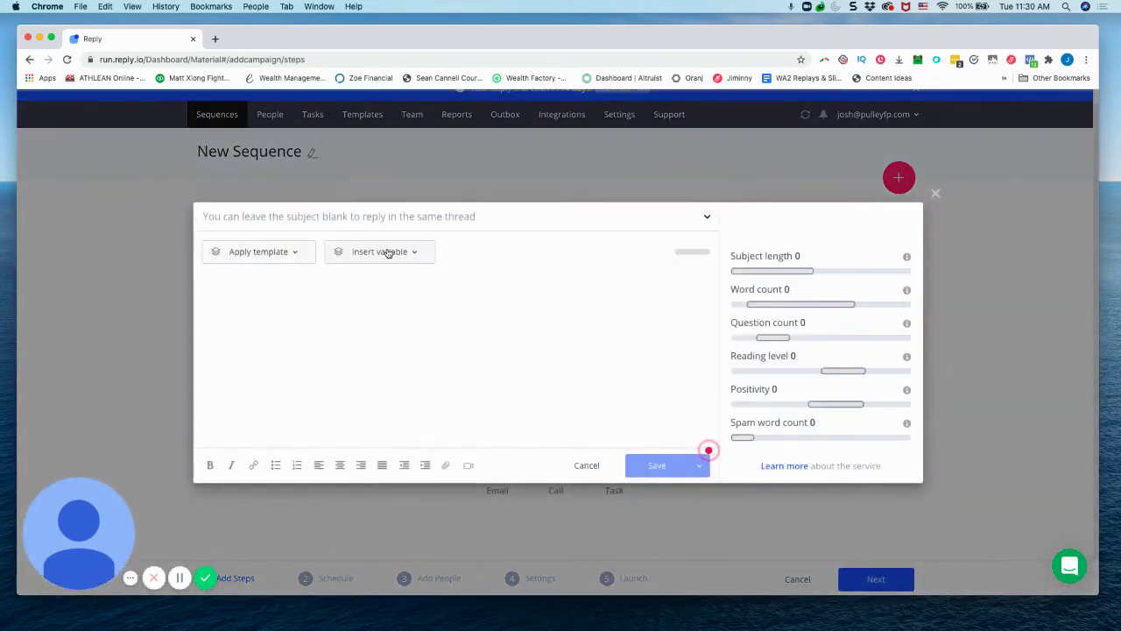
click(366, 287)
text(Hey {FirstName},  I just wanted to)
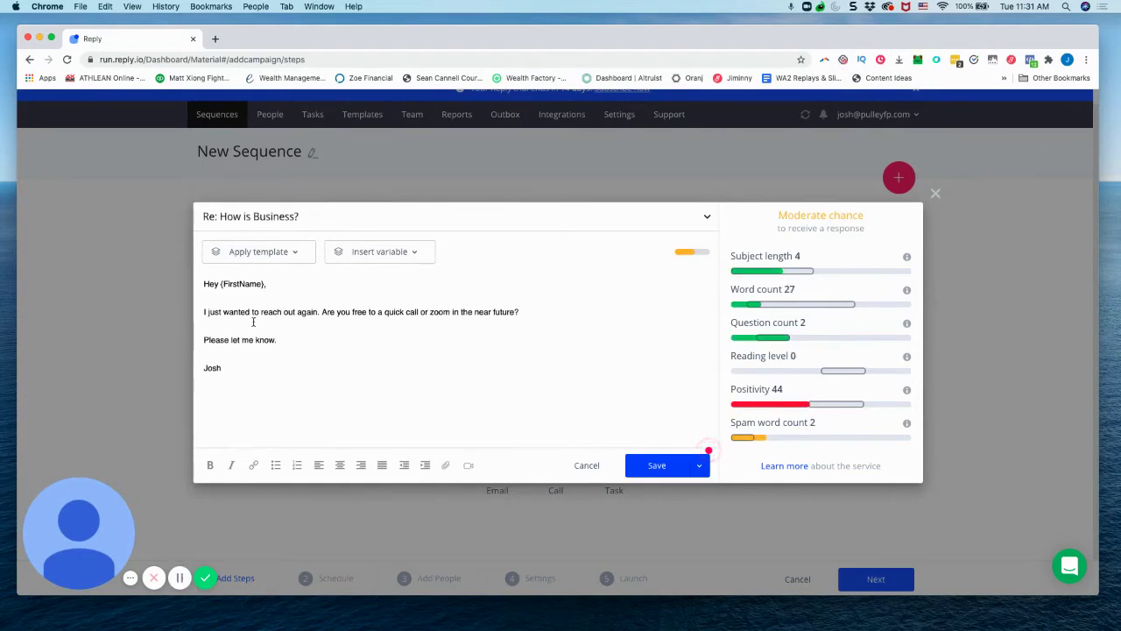
click(666, 467)
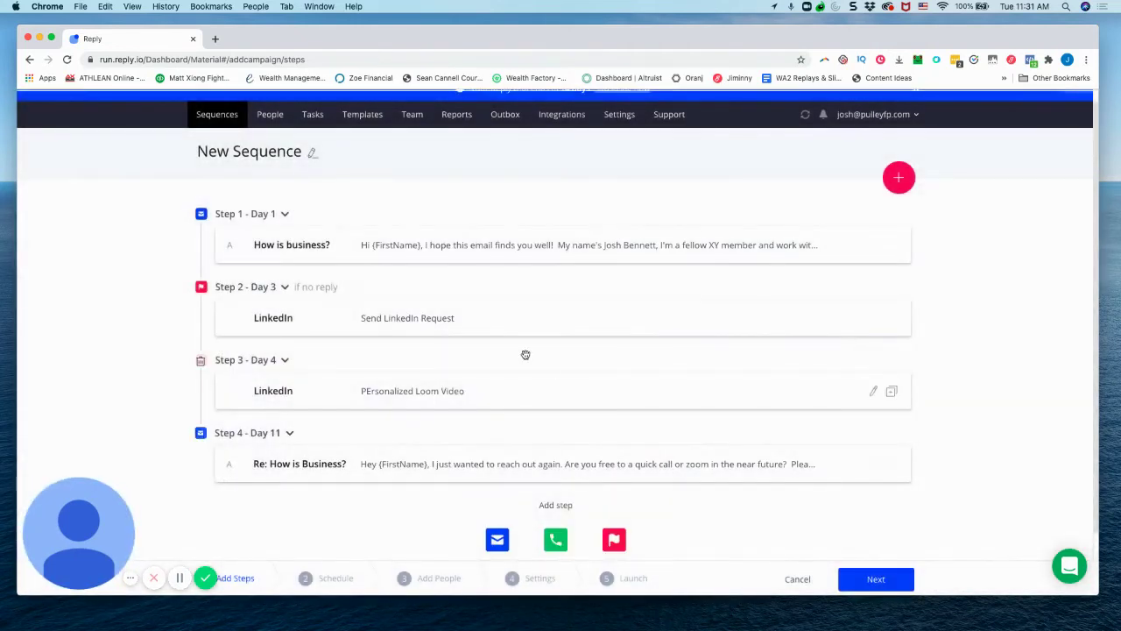
scroll(463, 338, down, 2)
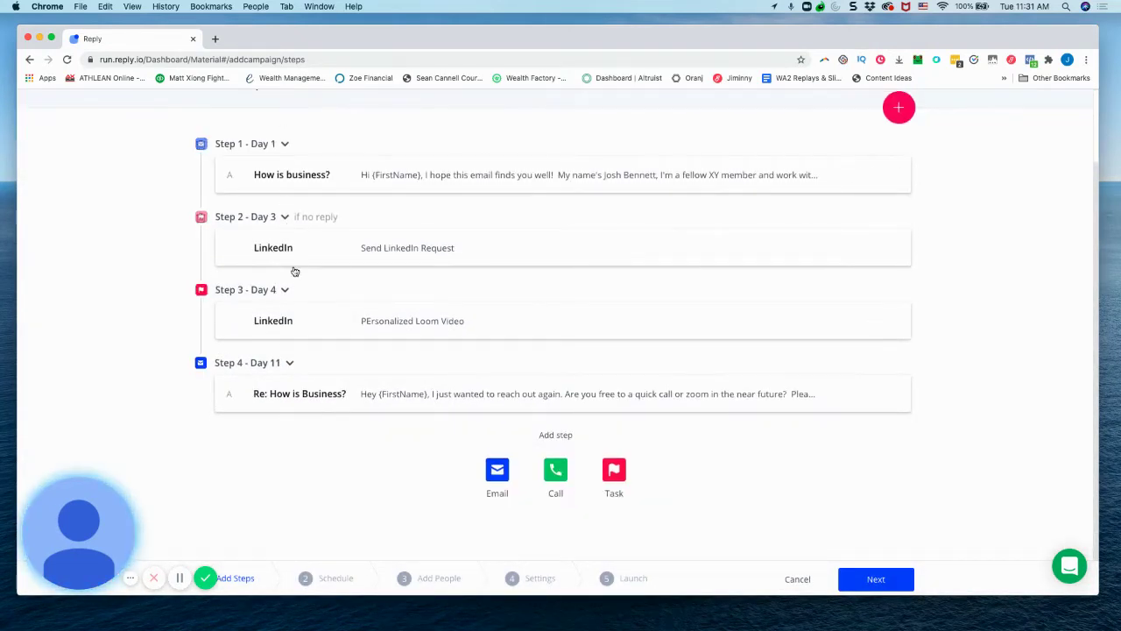
scroll(296, 350, up, 1)
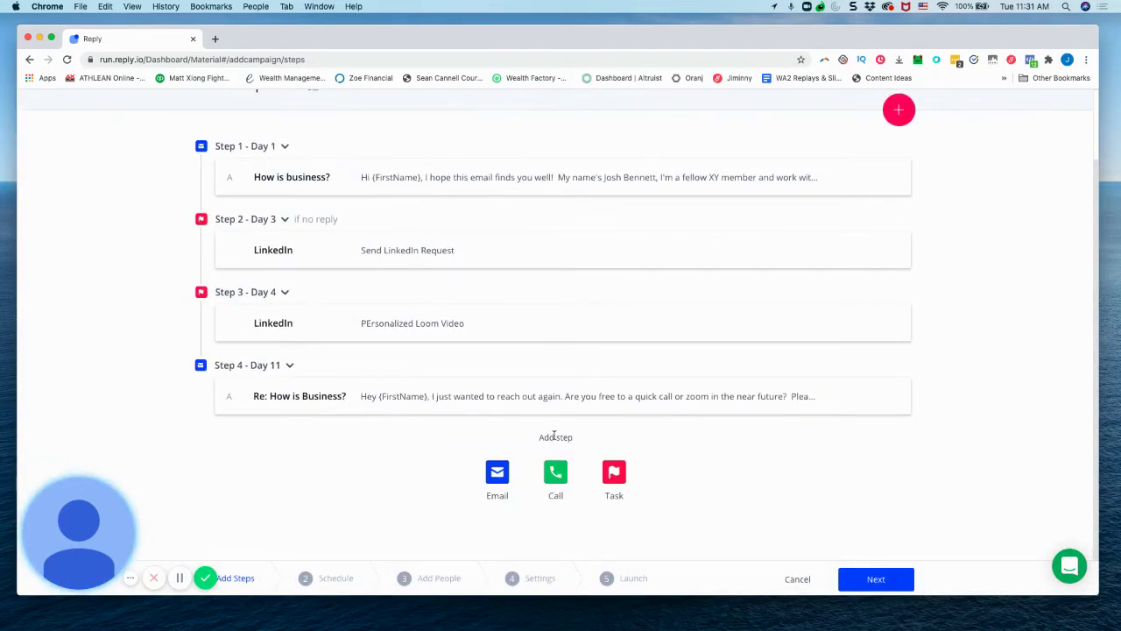
scroll(641, 461, down, 1)
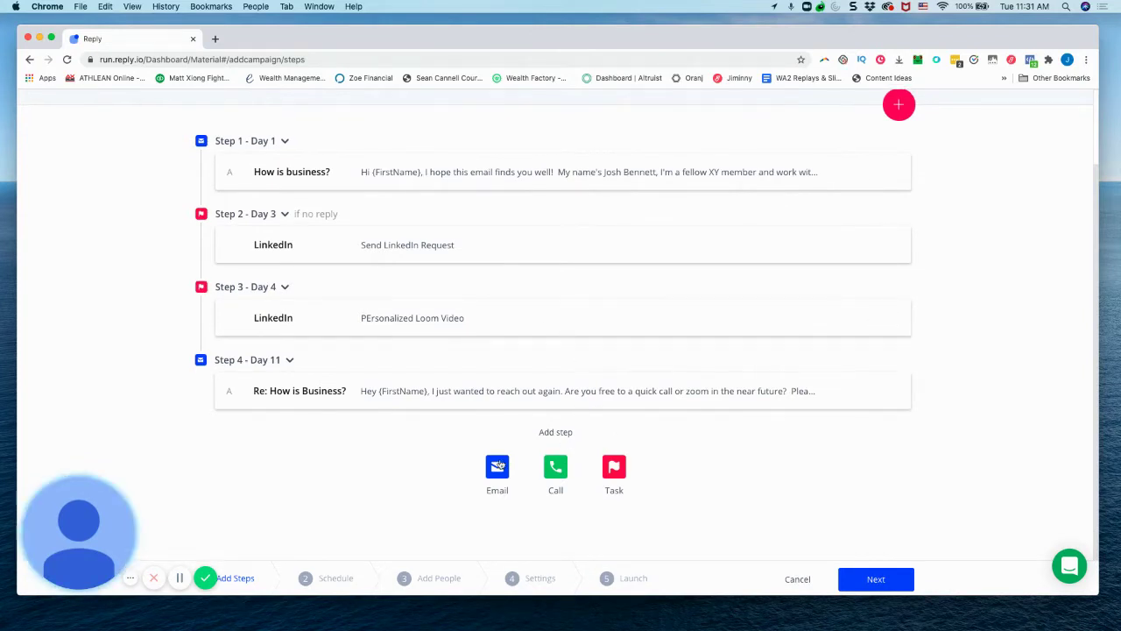
- Add a Day 20 To Do task 'Send Mailer 1' as step 5, keeping its default timing
click(613, 475)
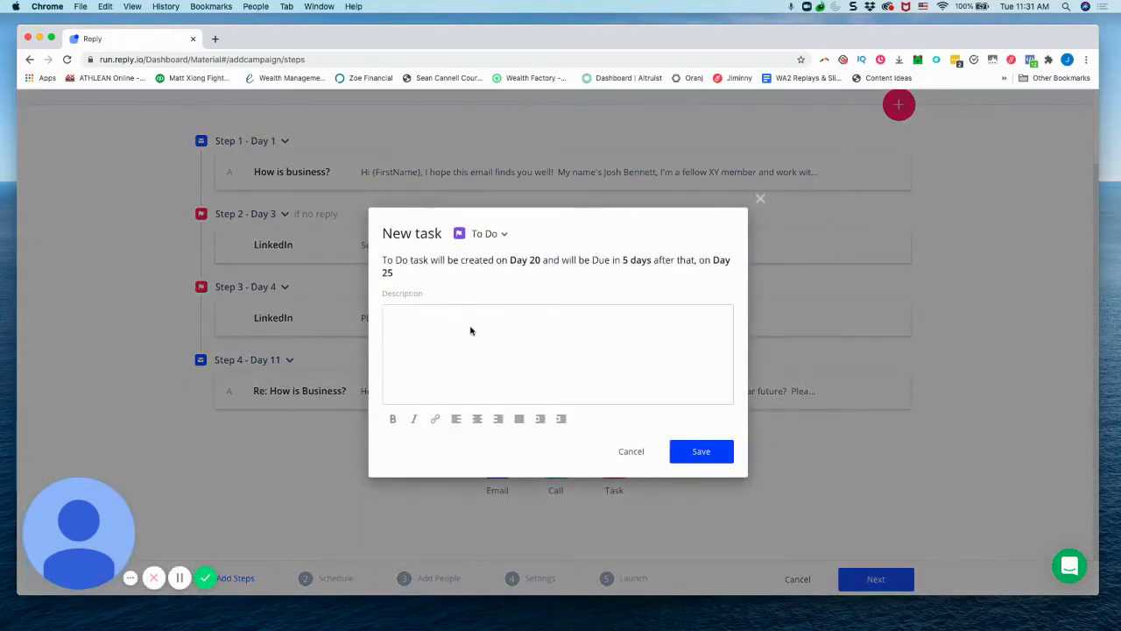
click(470, 330)
text(Send Mailer 1)
click(701, 451)
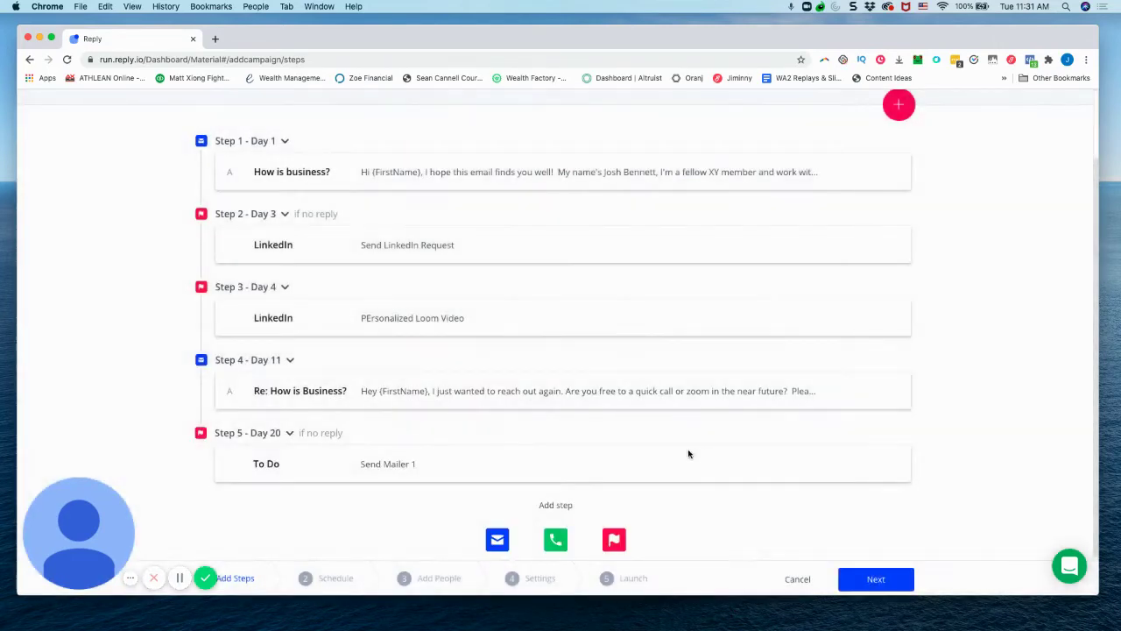
click(288, 434)
click(289, 436)
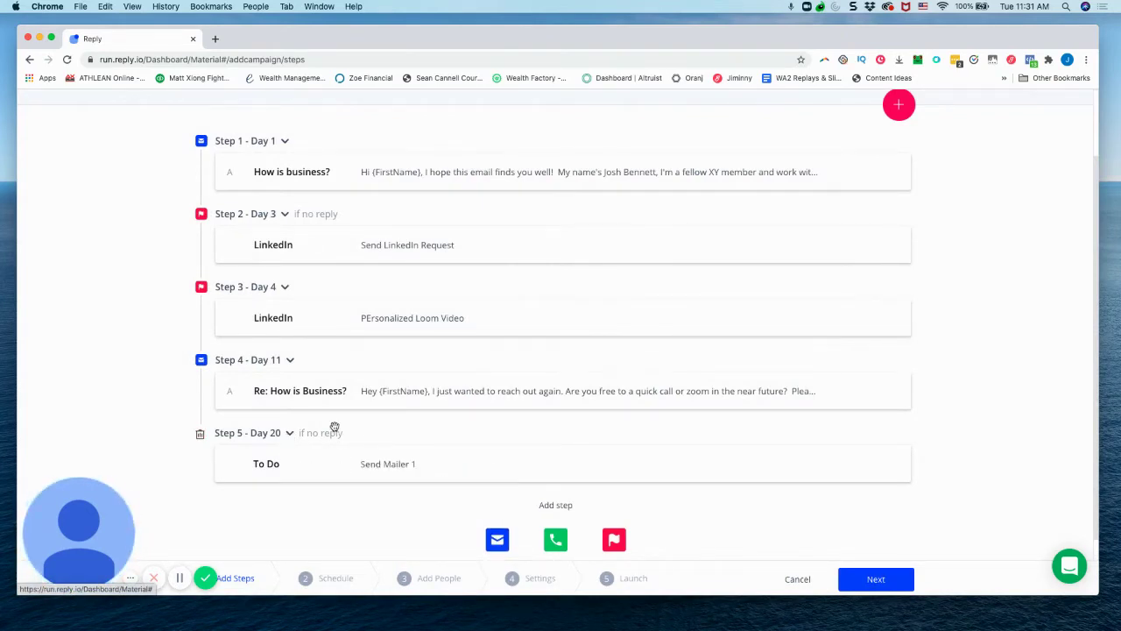
scroll(485, 496, down, 1)
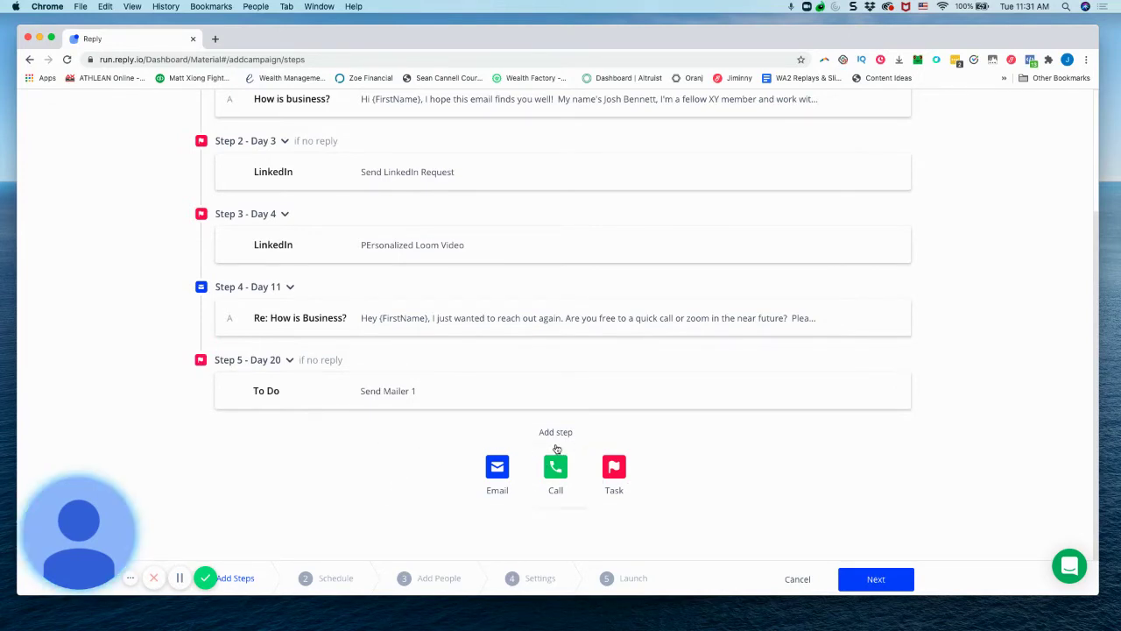
- Add a Day 31 LinkedIn task step described 'Send Case Study'
click(615, 474)
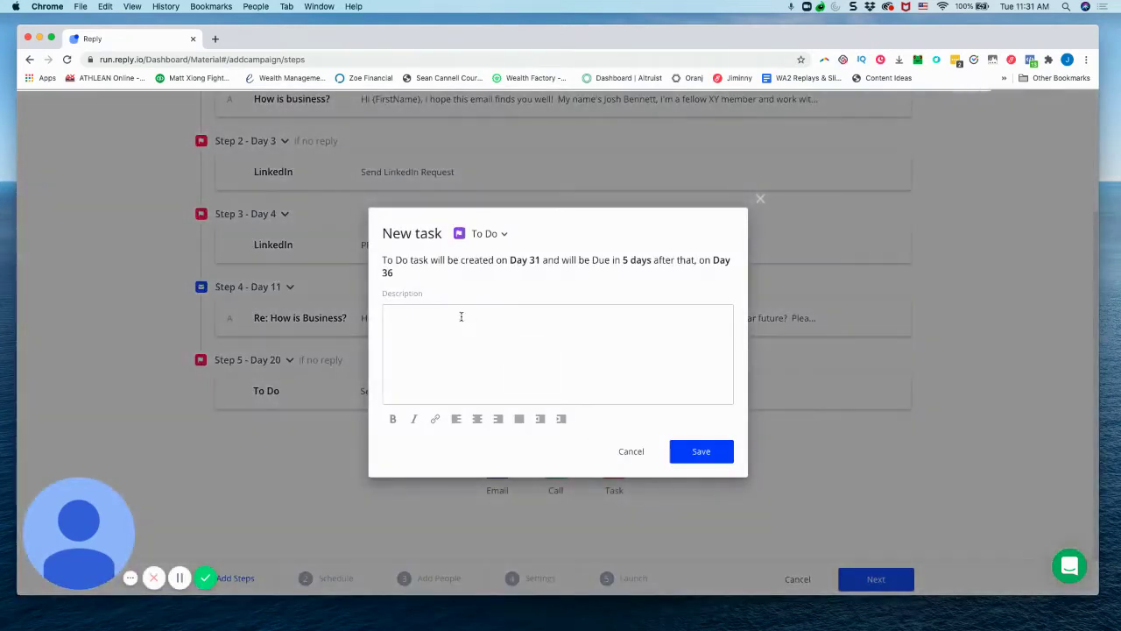
click(486, 237)
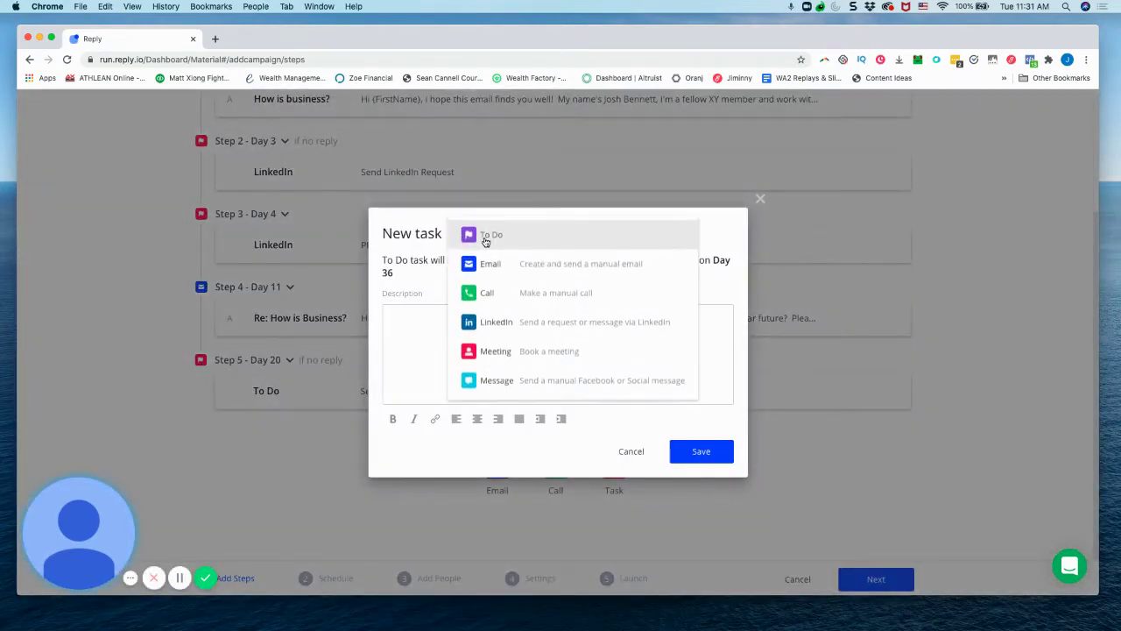
click(497, 323)
click(706, 451)
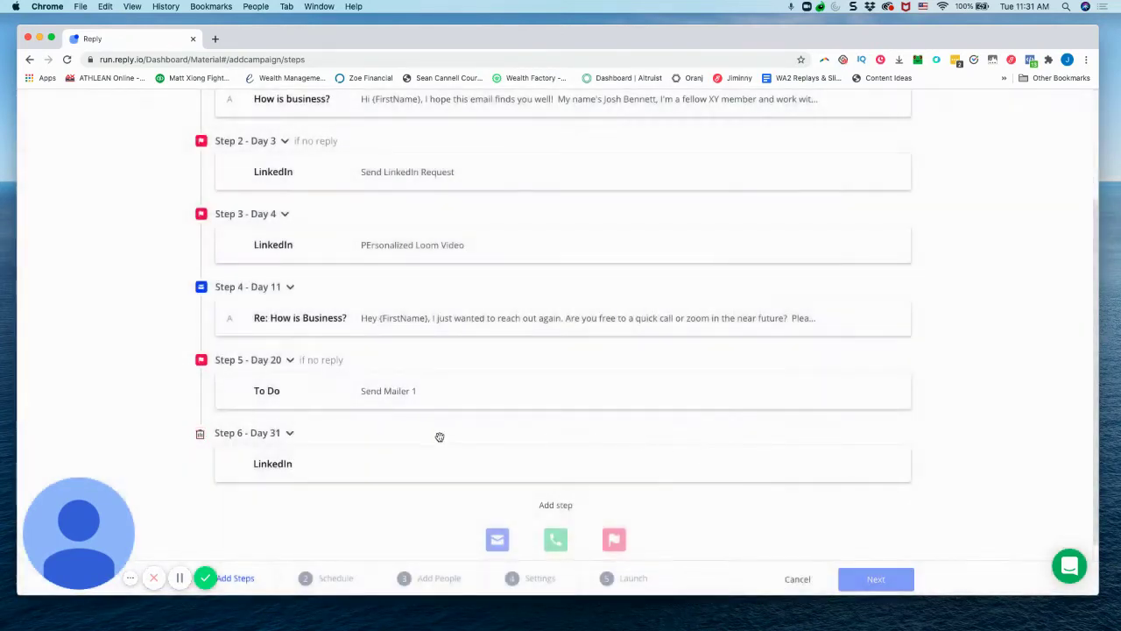
click(456, 464)
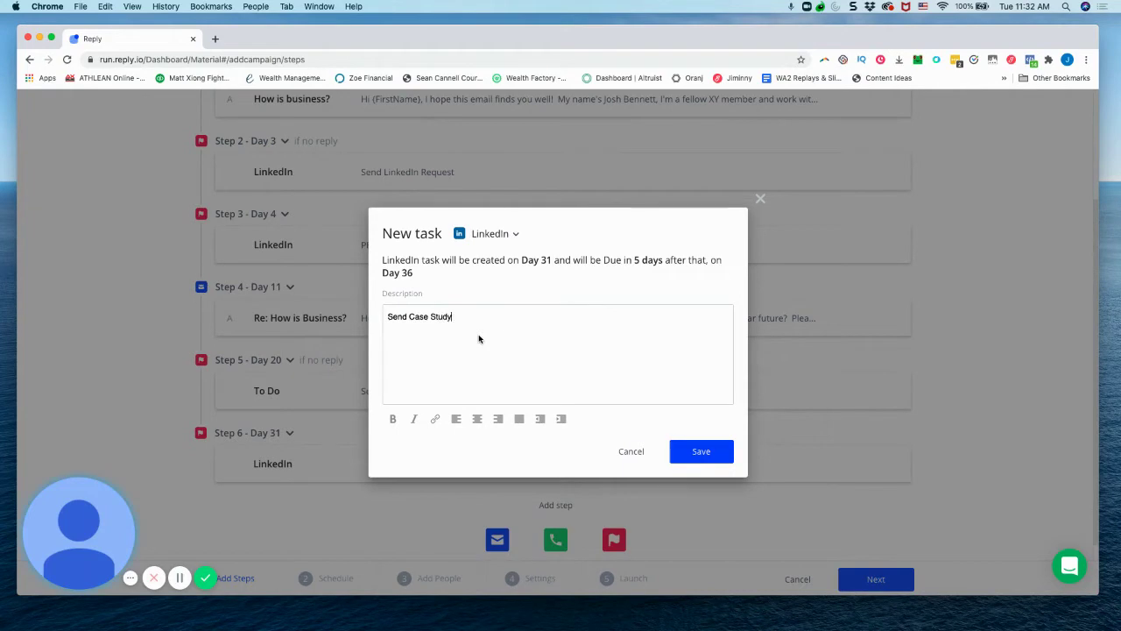
click(715, 456)
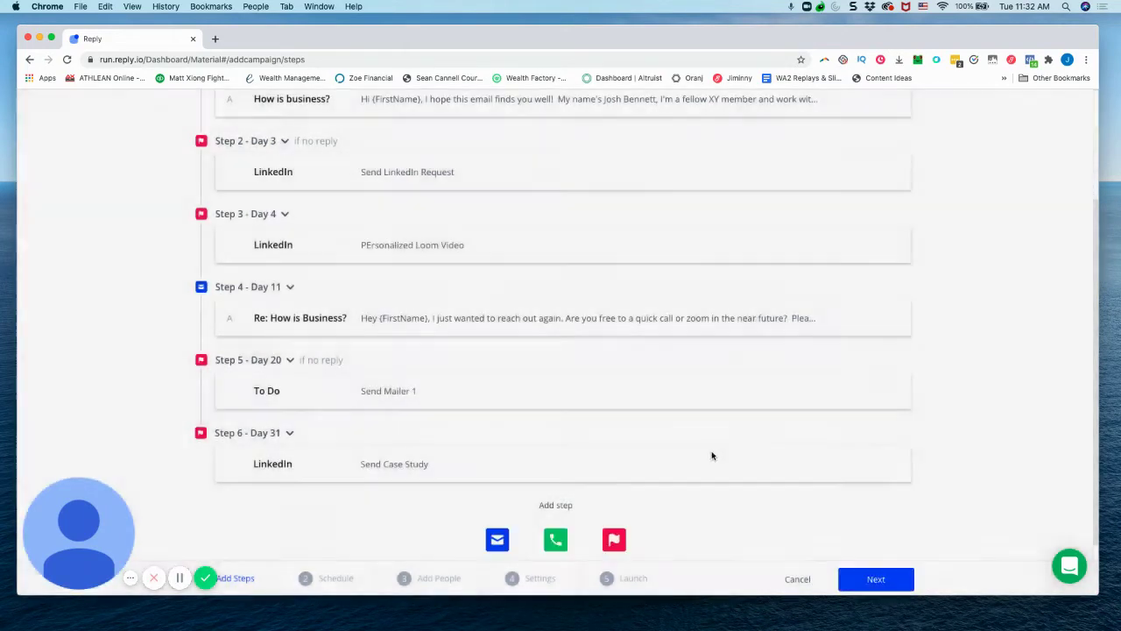
scroll(280, 500, down, 2)
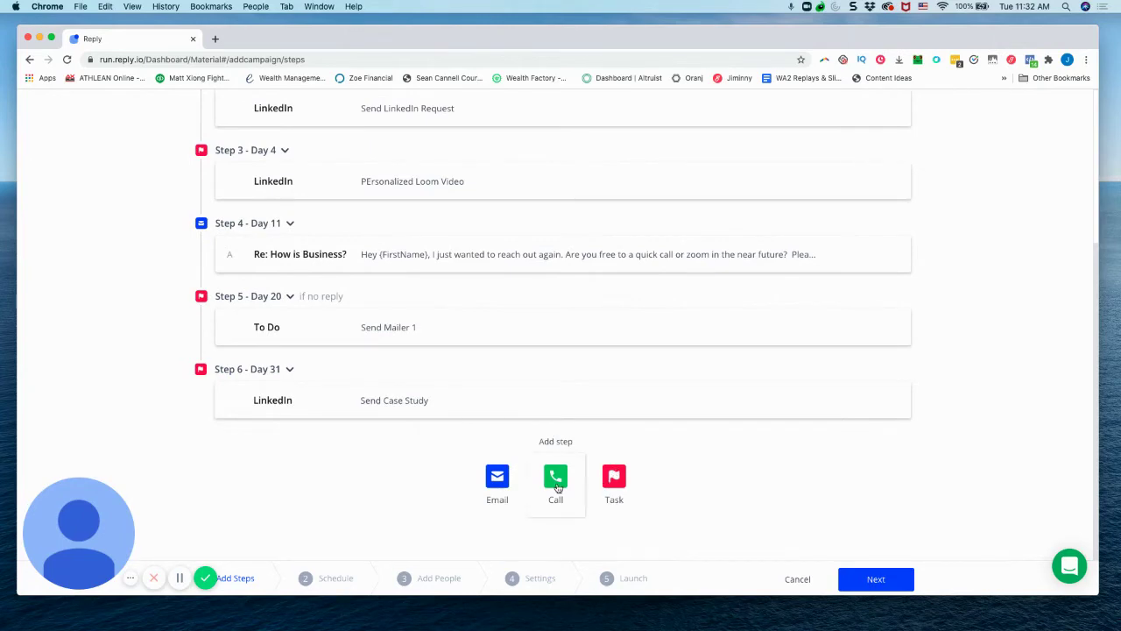
- Add a Day 42 To Do task 'Send Mailer 2' as step 7
click(612, 483)
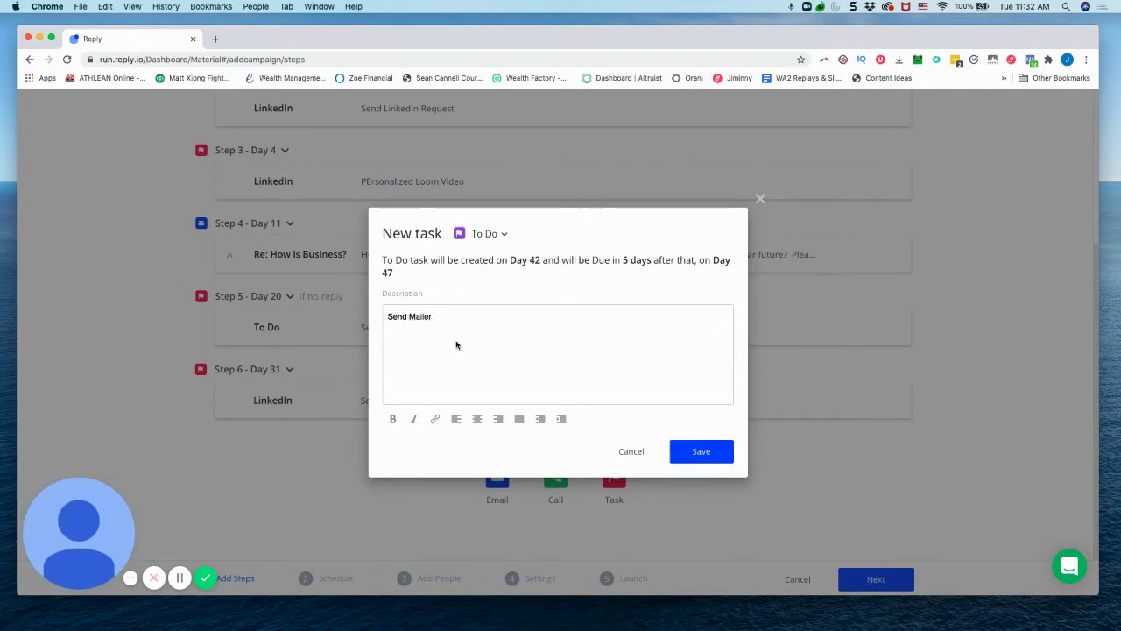
key(Return)
click(701, 451)
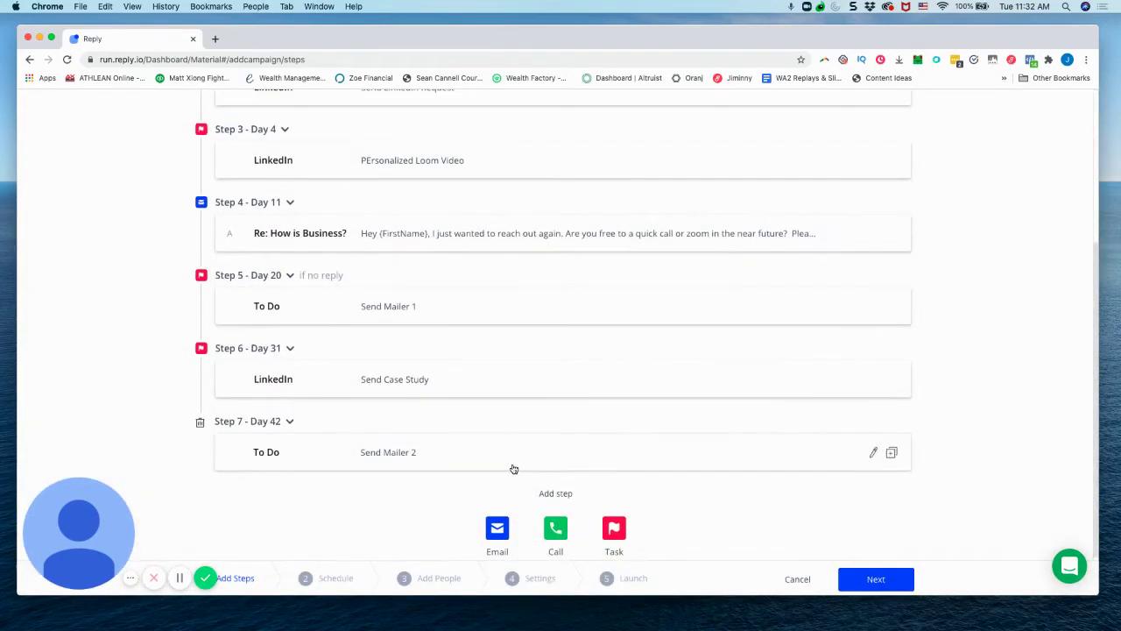
scroll(526, 459, down, 2)
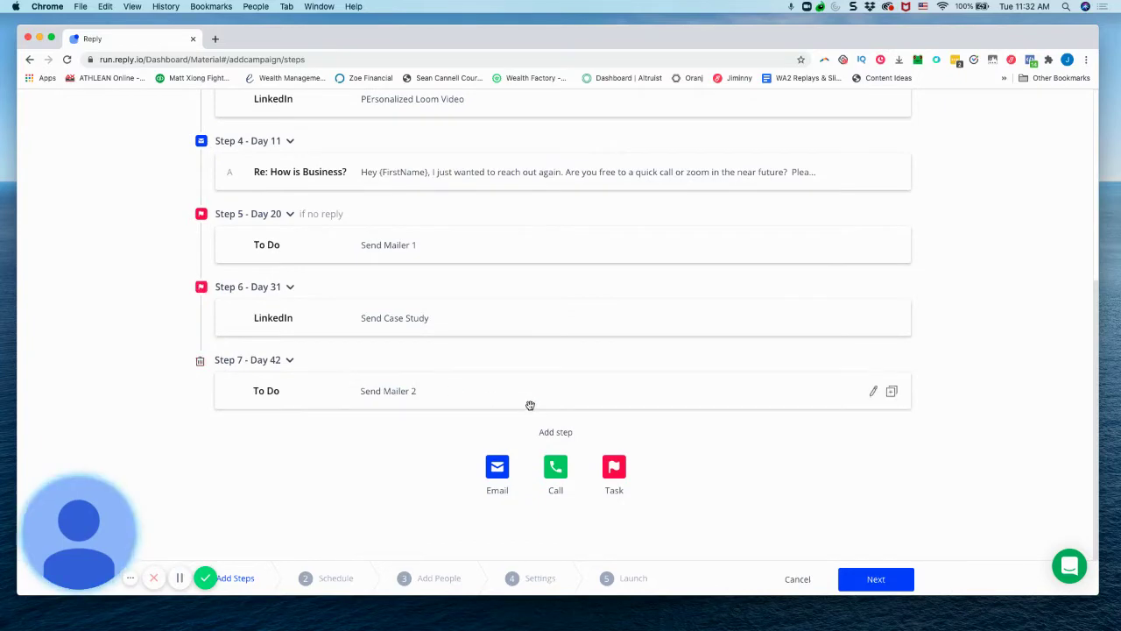
- Add a Day 53 call step with the note 'ValentaBPO Call'
click(565, 478)
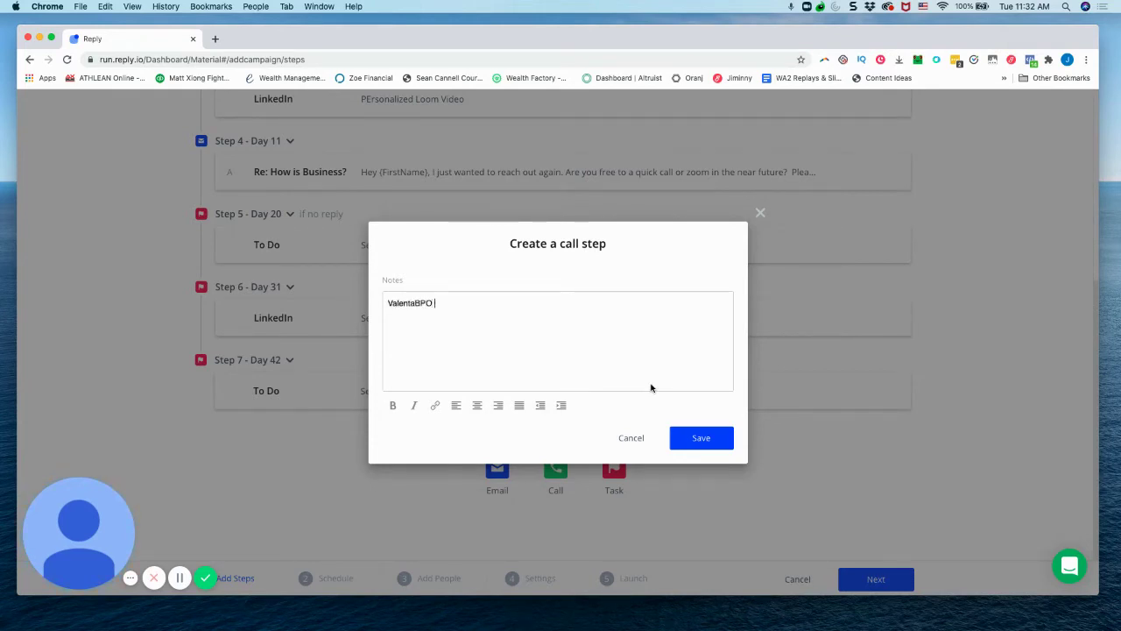
text(Call)
click(705, 438)
scroll(568, 469, up, 10)
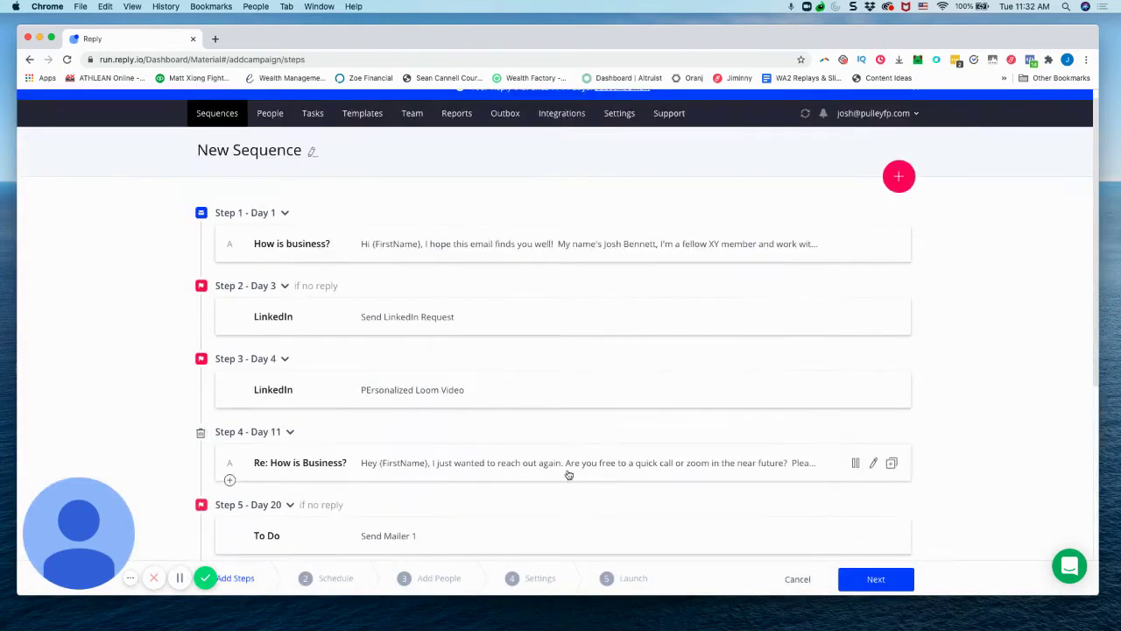
scroll(568, 475, down, 5)
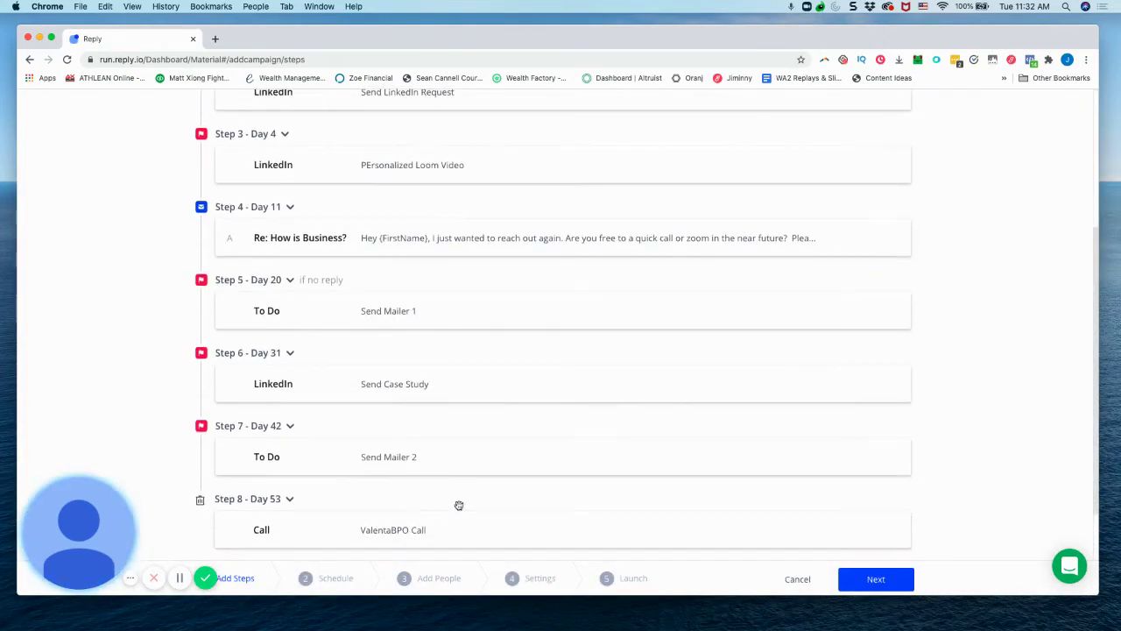
- Set 14-day follow-up waits on step 8 and step 6, moving step 6 to Day 34
click(287, 499)
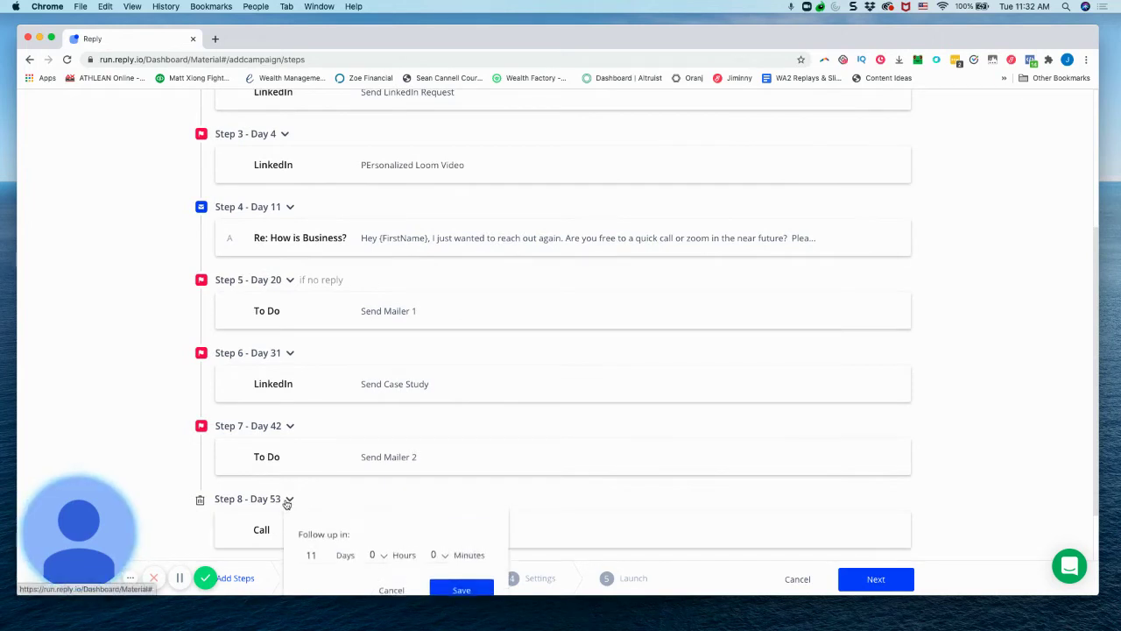
click(329, 552)
click(329, 552)
click(329, 552)
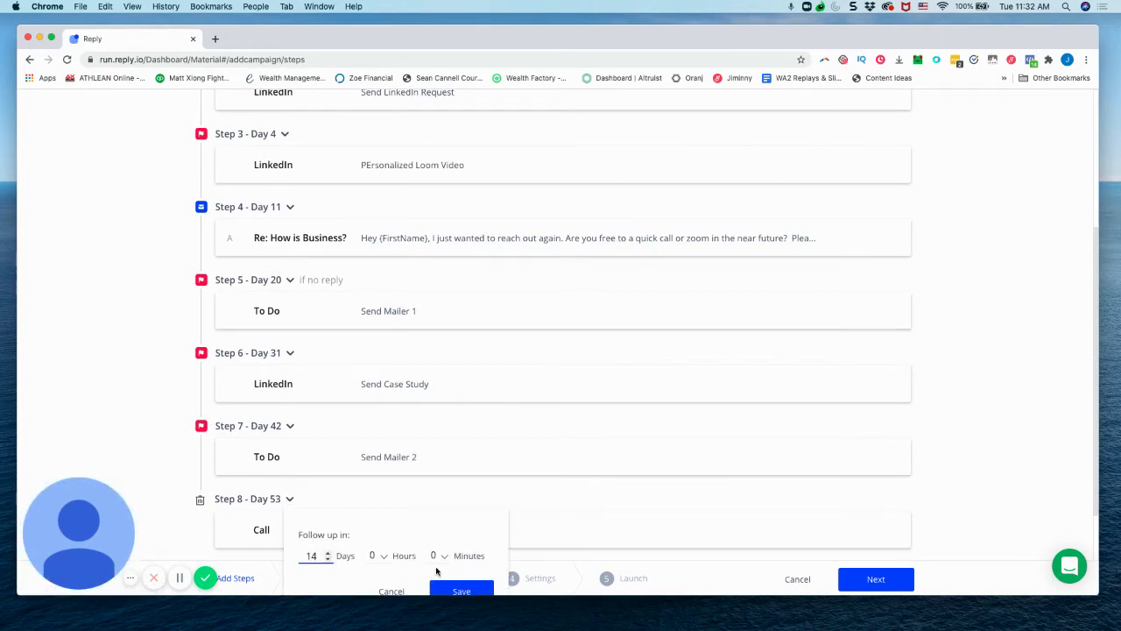
click(462, 590)
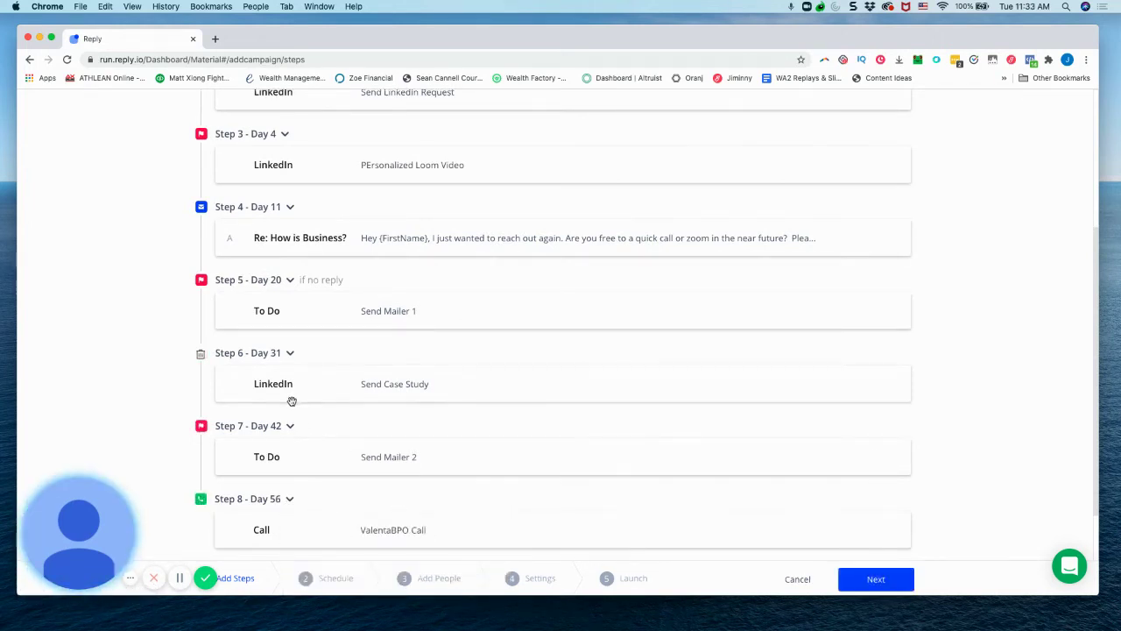
click(292, 354)
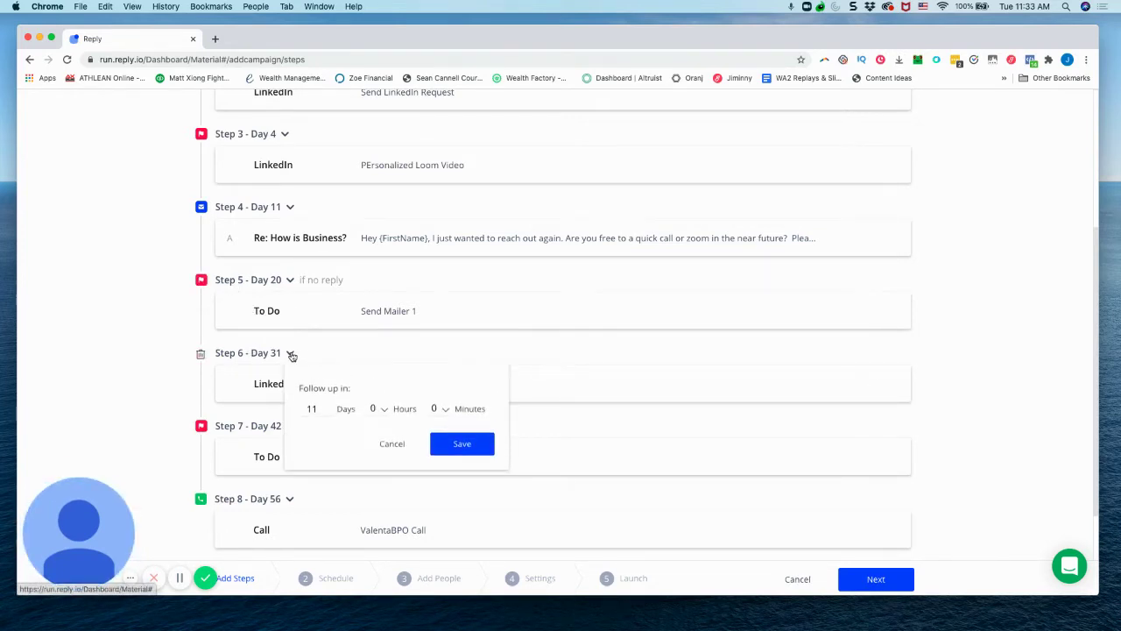
click(329, 408)
click(330, 408)
click(329, 407)
click(329, 407)
click(329, 407)
click(330, 408)
click(329, 407)
click(329, 407)
click(330, 413)
click(330, 413)
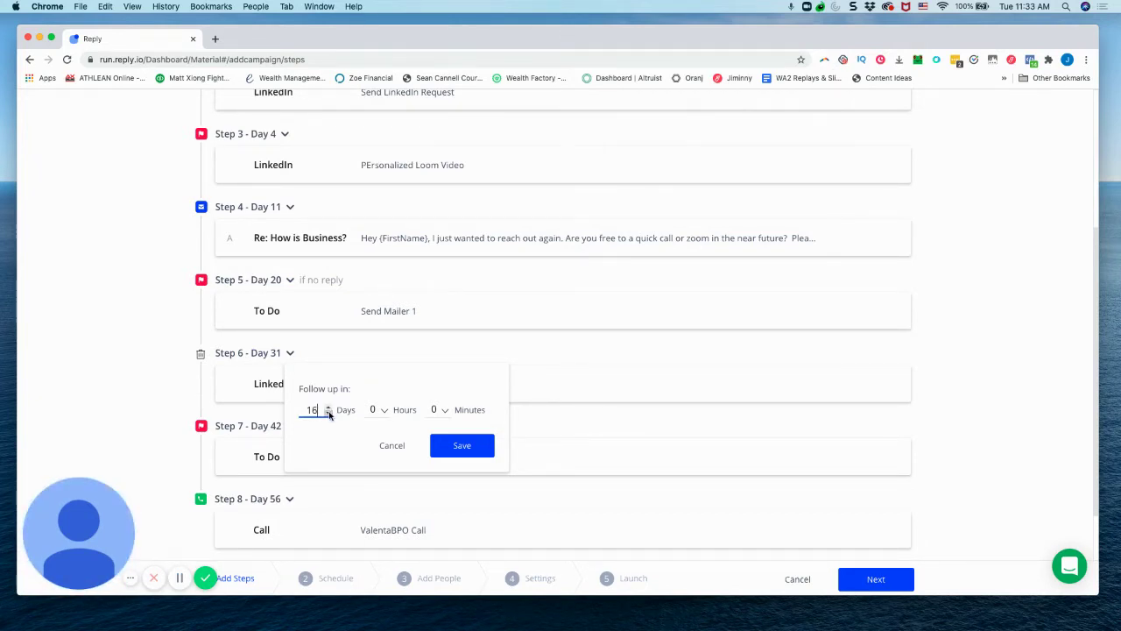
click(455, 448)
- Change step 8's follow-up wait to 15 days so it falls on Day 60
scroll(441, 452, down, 3)
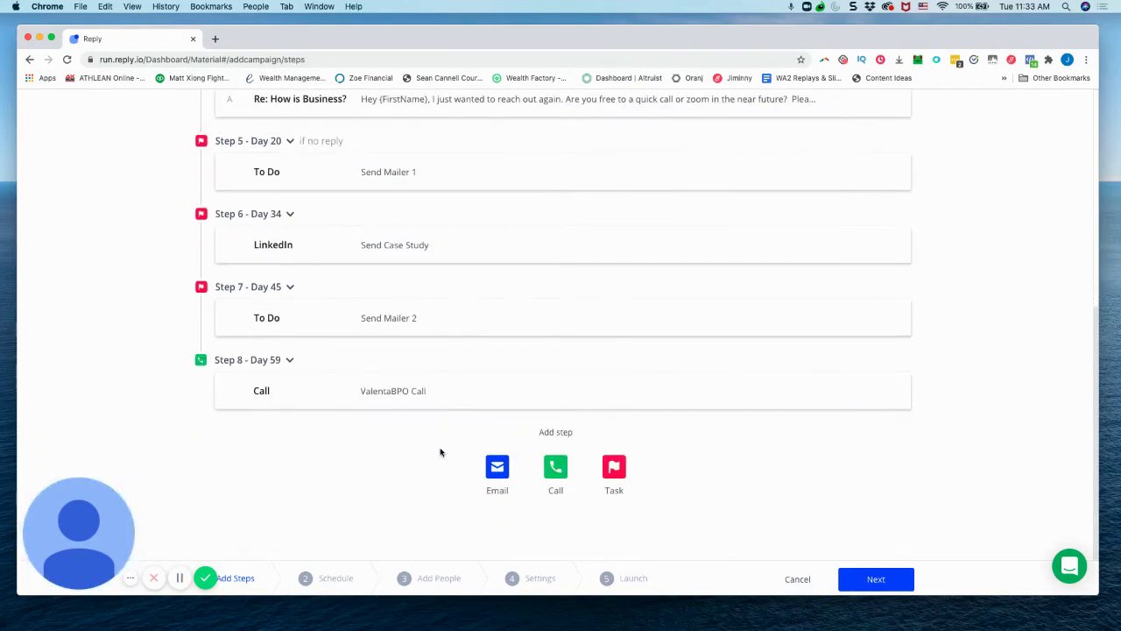
scroll(435, 446, up, 6)
scroll(428, 438, down, 1)
scroll(429, 463, down, 4)
scroll(420, 451, up, 1)
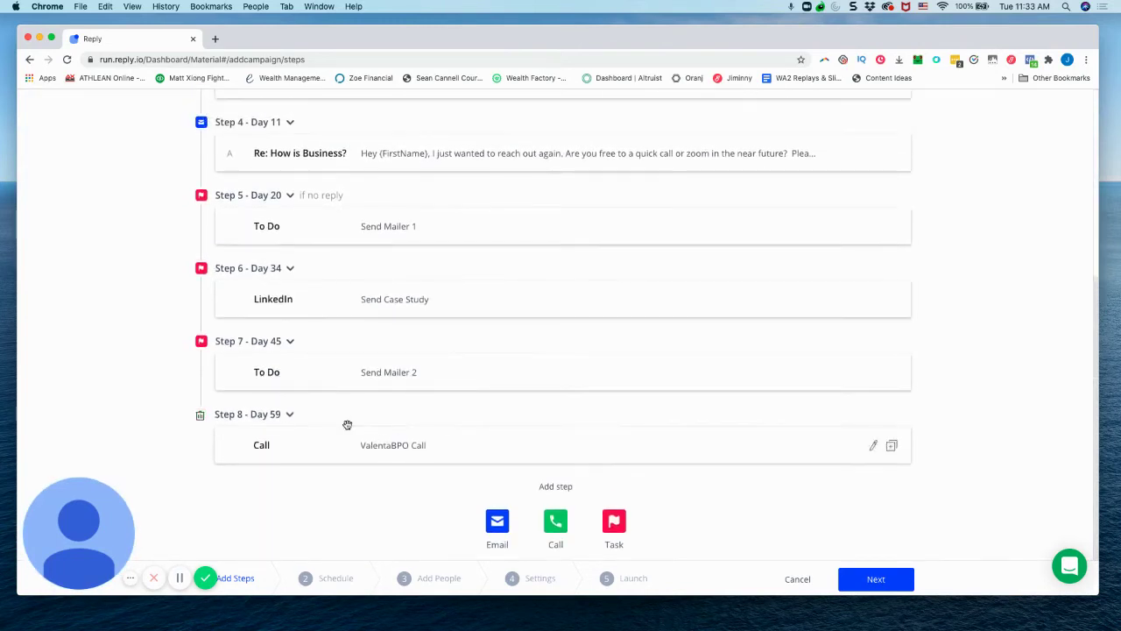
click(290, 417)
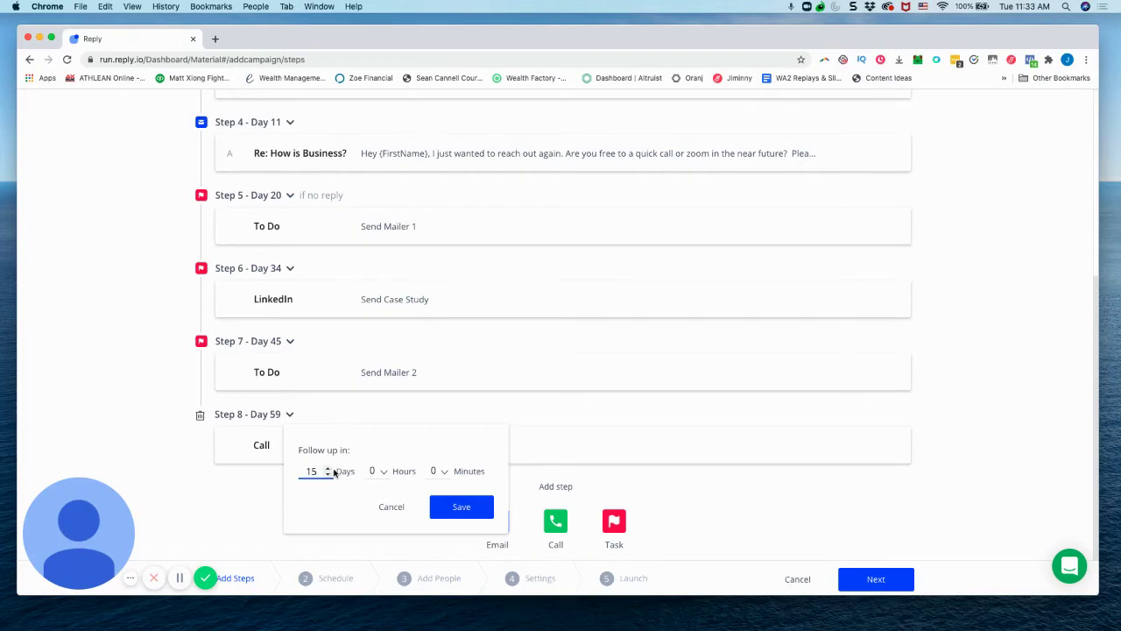
click(437, 508)
scroll(332, 441, up, 2)
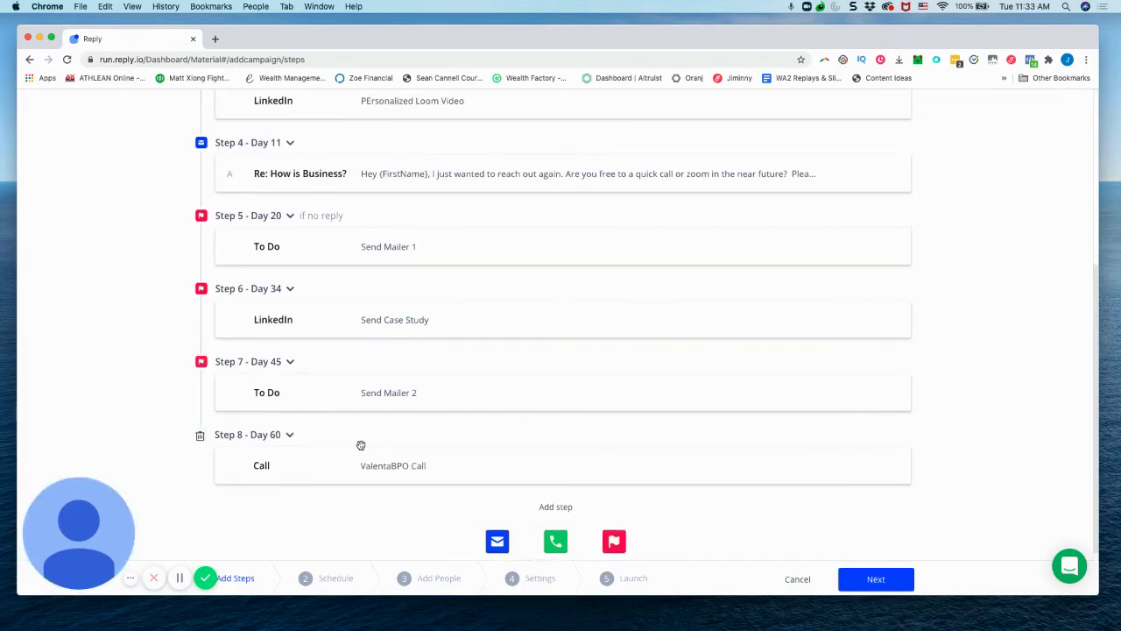
scroll(350, 473, up, 5)
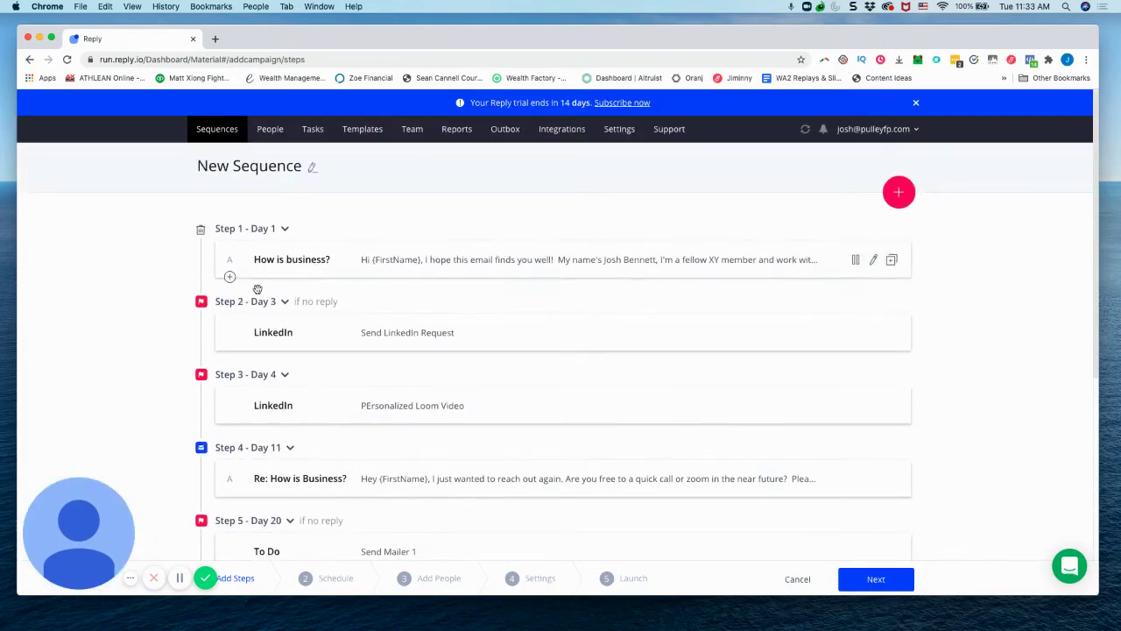
scroll(269, 333, down, 10)
scroll(395, 388, up, 2)
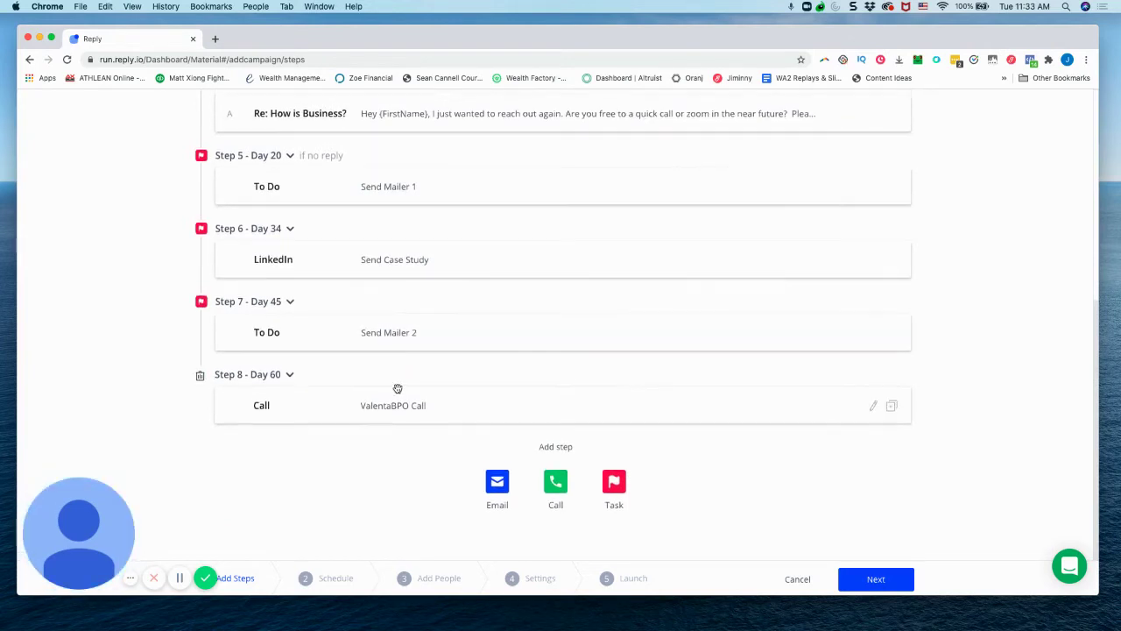
scroll(395, 388, up, 3)
scroll(394, 383, down, 5)
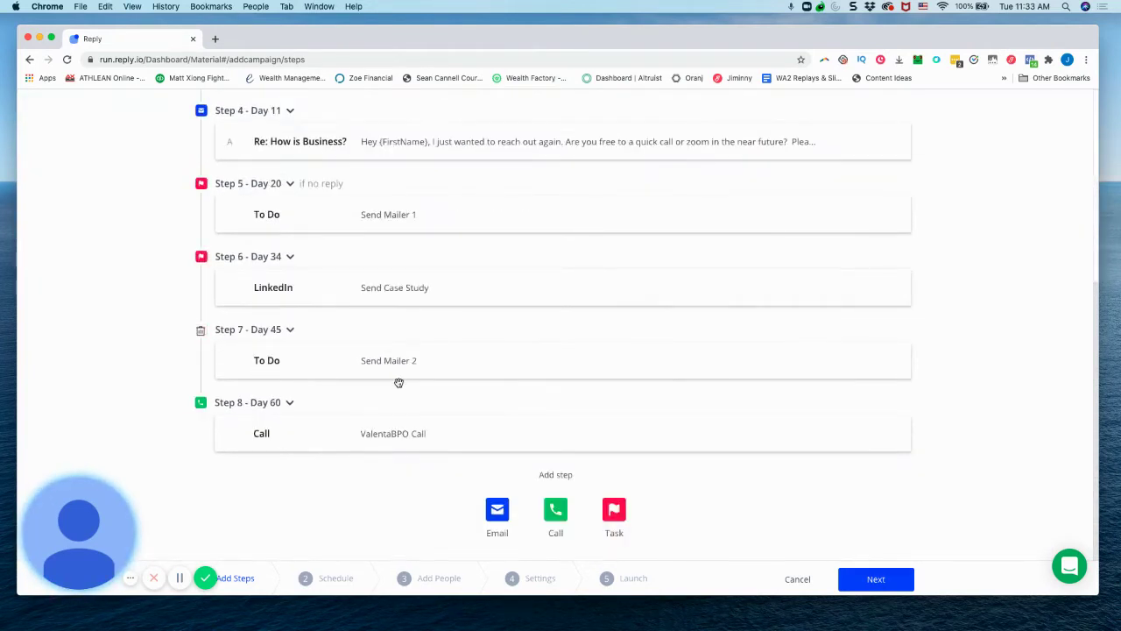
scroll(399, 383, up, 1)
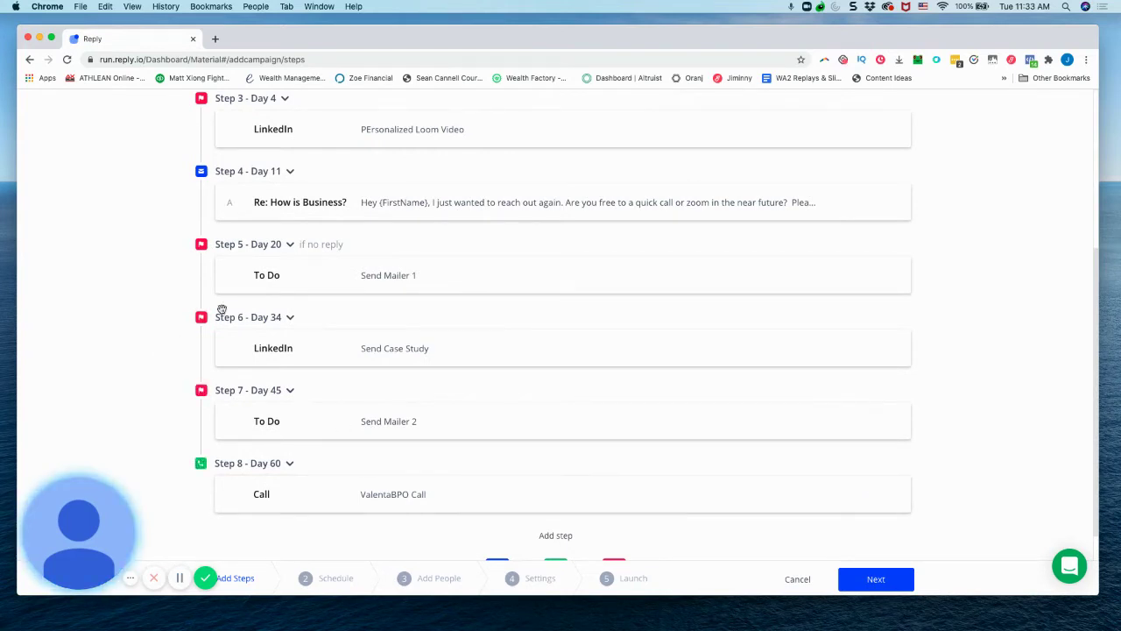
scroll(317, 289, down, 3)
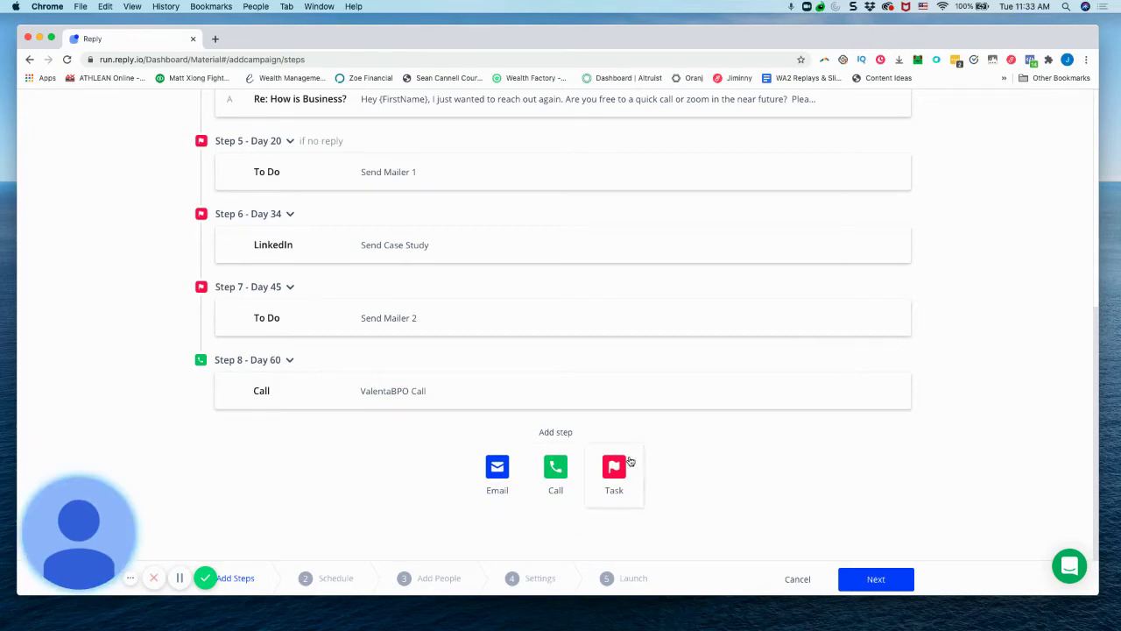
- Add a LinkedIn task step with the description 'Drip #1'
click(617, 482)
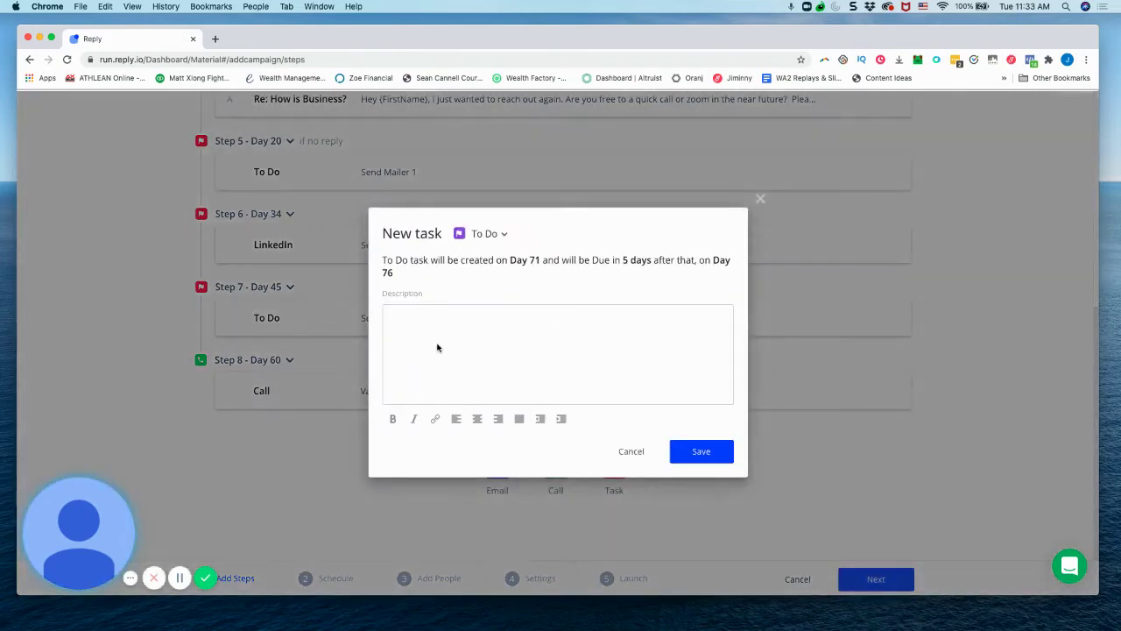
click(474, 234)
click(504, 324)
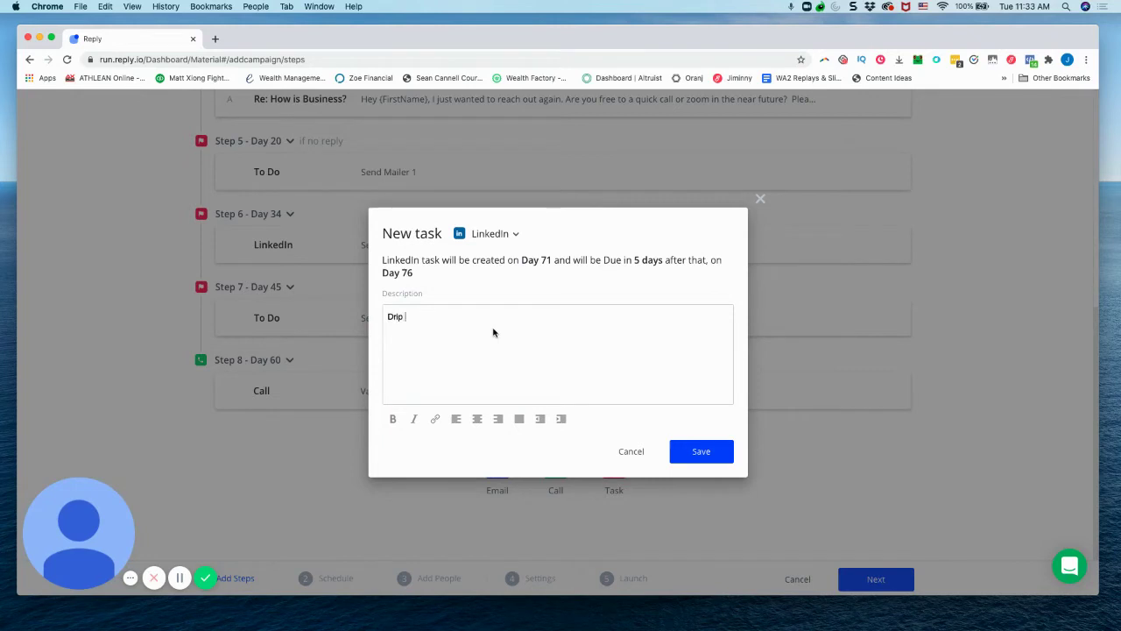
text(Drip #1)
click(702, 452)
- Set Step 9's follow-up delay to 30 days so it lands on Day 90
click(289, 436)
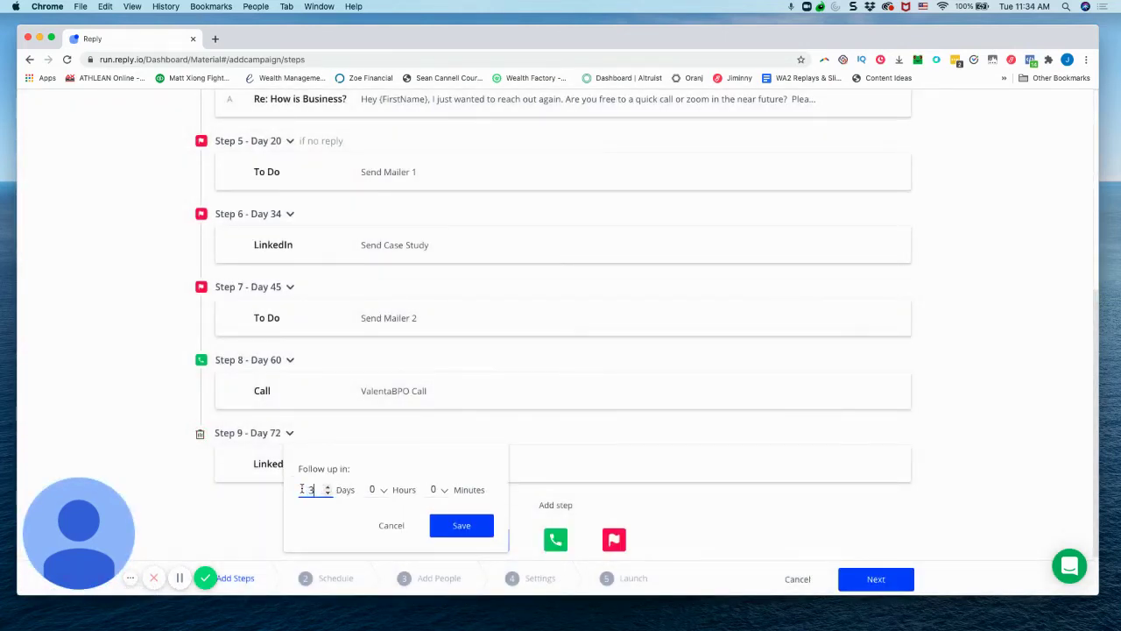
text(30)
click(462, 525)
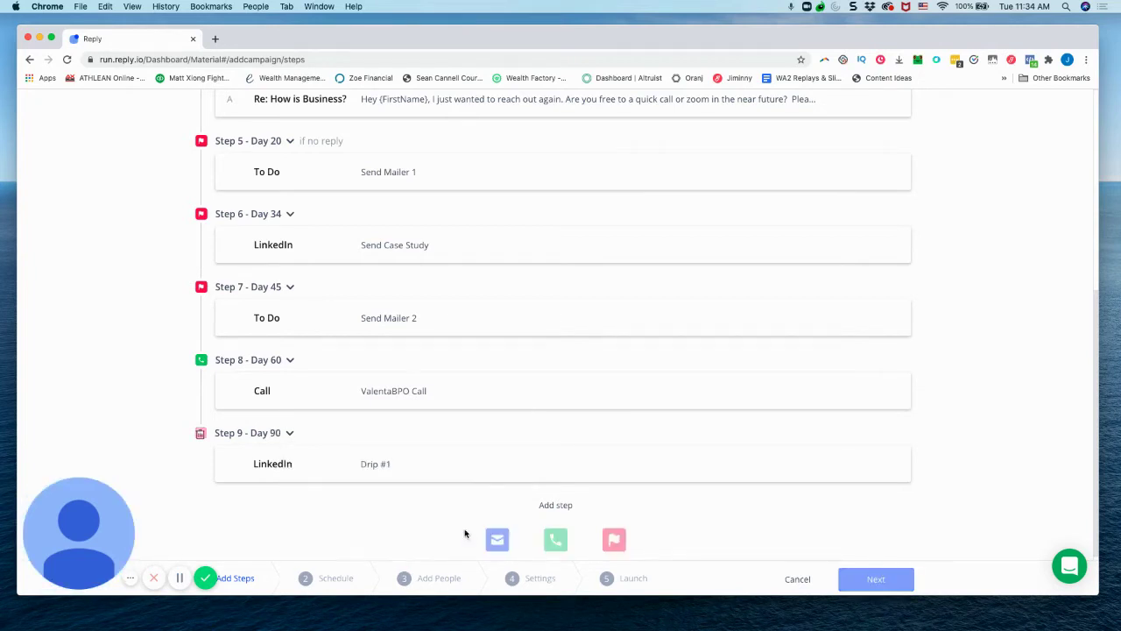
- Add an Email task step described 'Drip #2 Send Personal Email'
scroll(423, 525, down, 1)
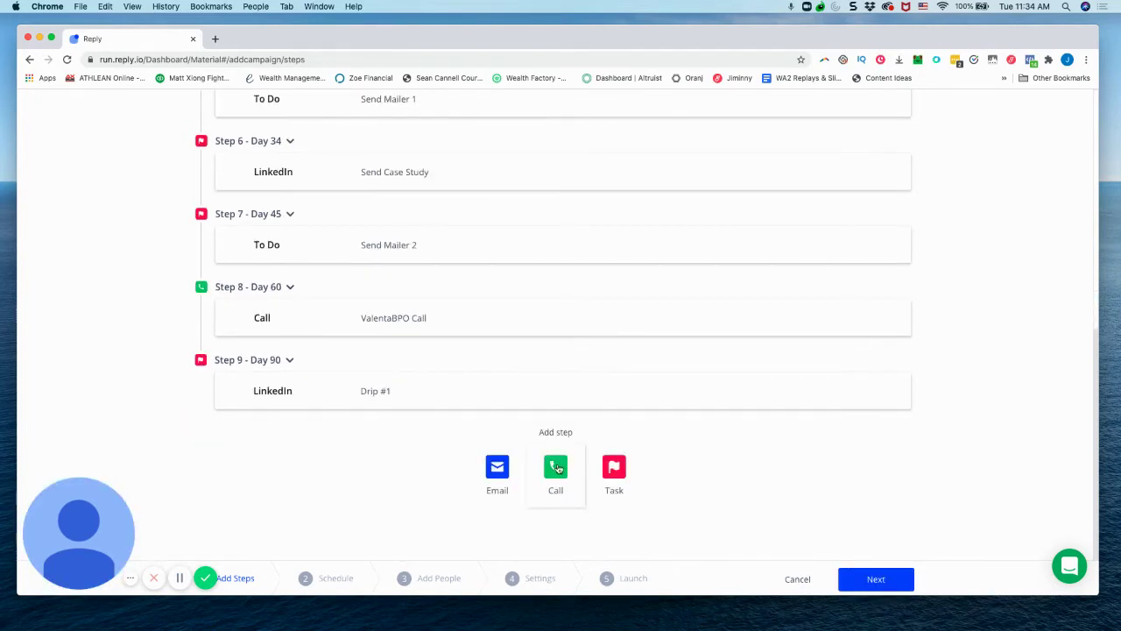
click(496, 472)
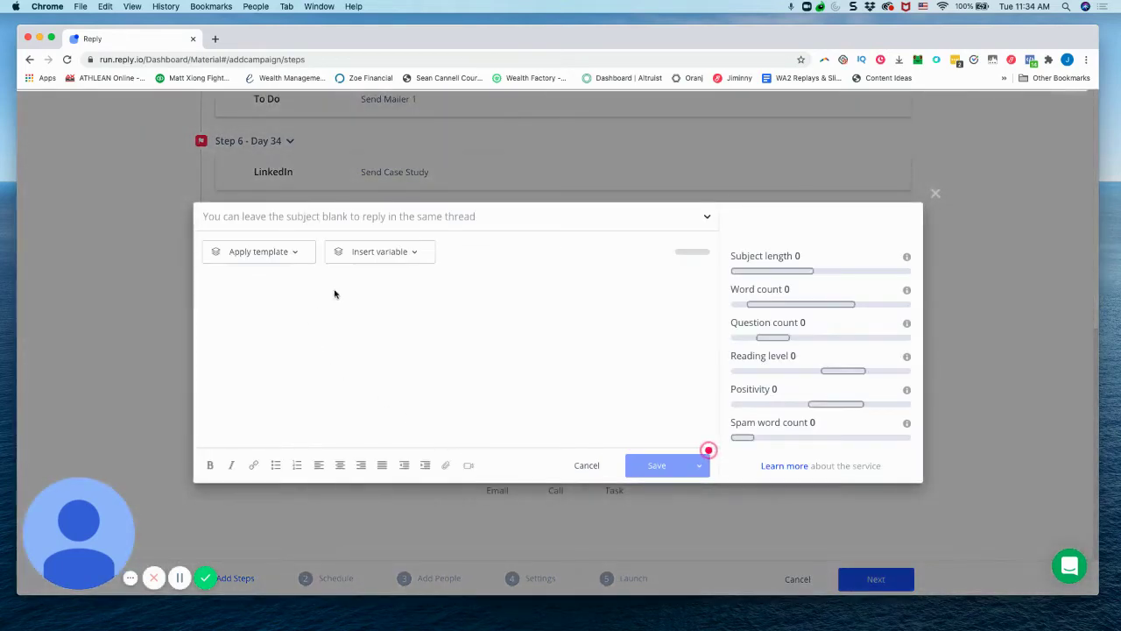
click(605, 465)
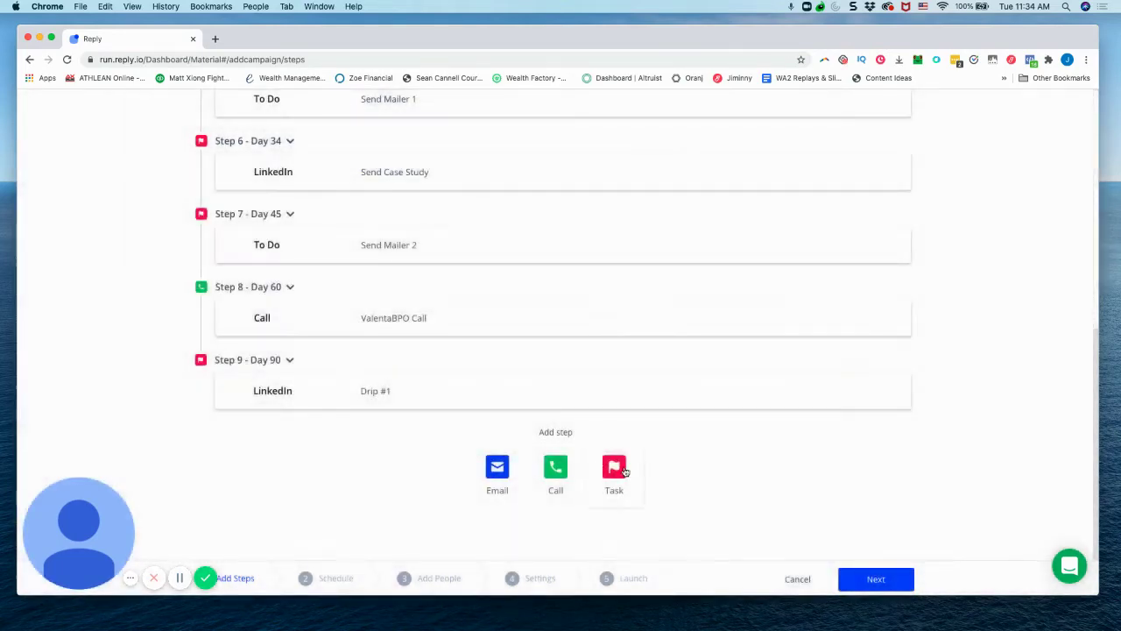
click(624, 472)
click(505, 235)
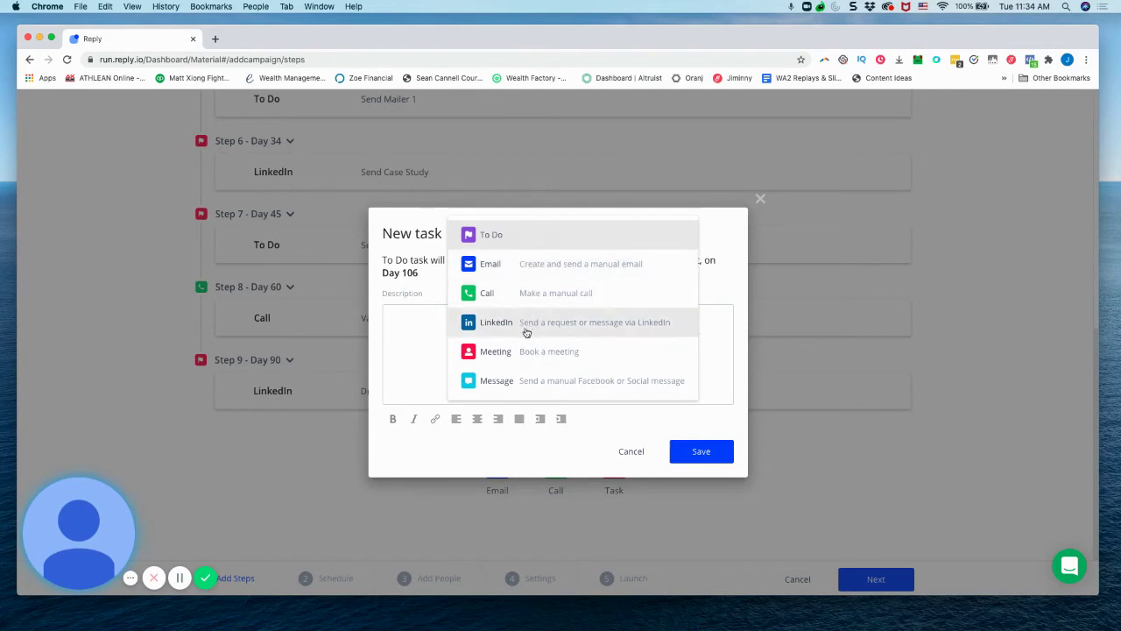
click(520, 270)
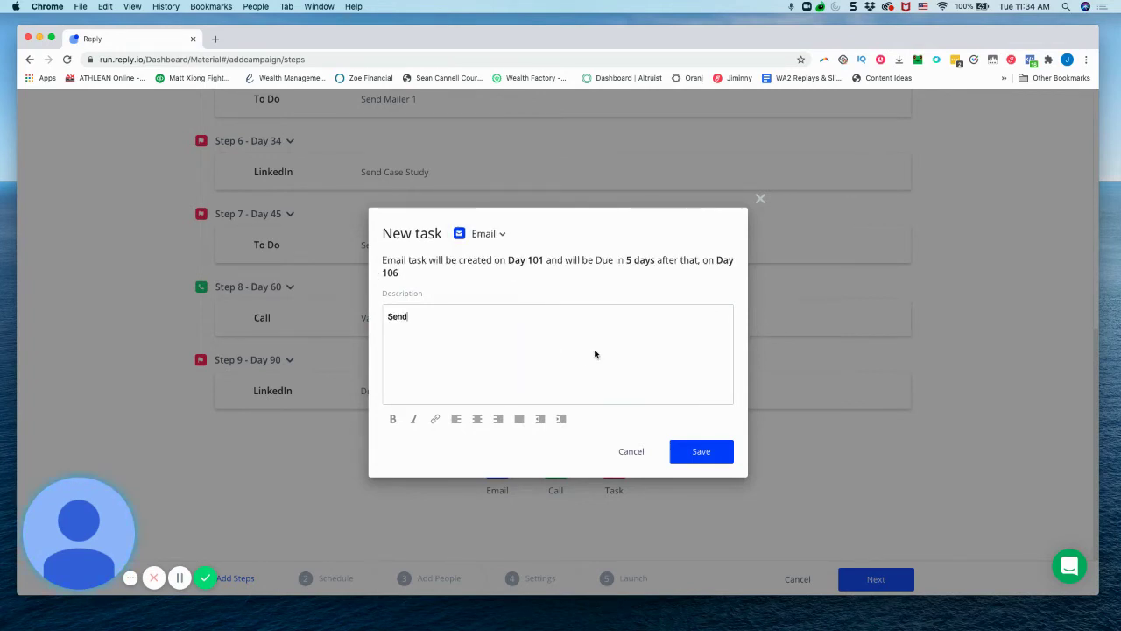
text(Personal Email)
key(Return)
double_click(386, 319)
click(387, 319)
text(Drip #2)
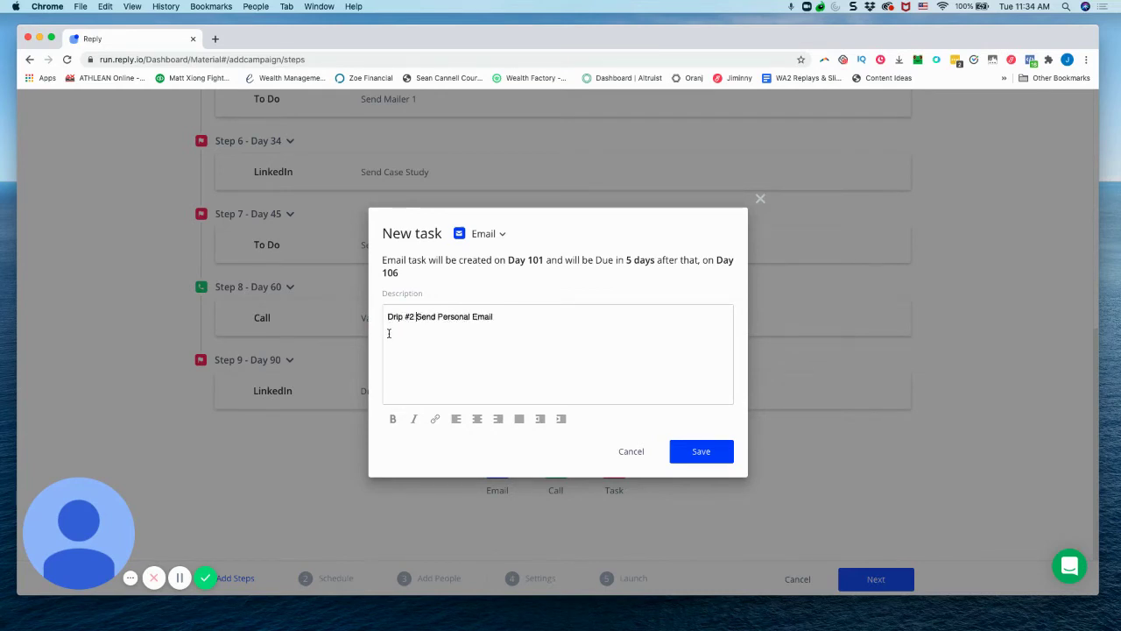
click(706, 451)
- Set Step 10's follow-up delay to 30 days, placing it on Day 120
click(301, 433)
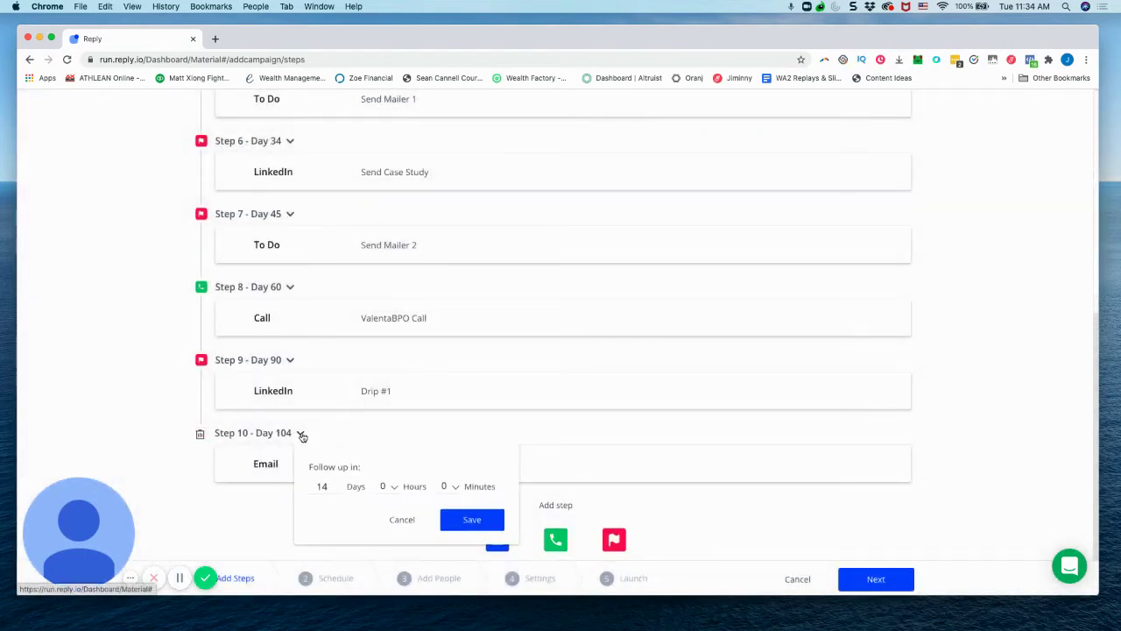
click(339, 486)
click(339, 486)
click(339, 486)
click(339, 486)
click(339, 487)
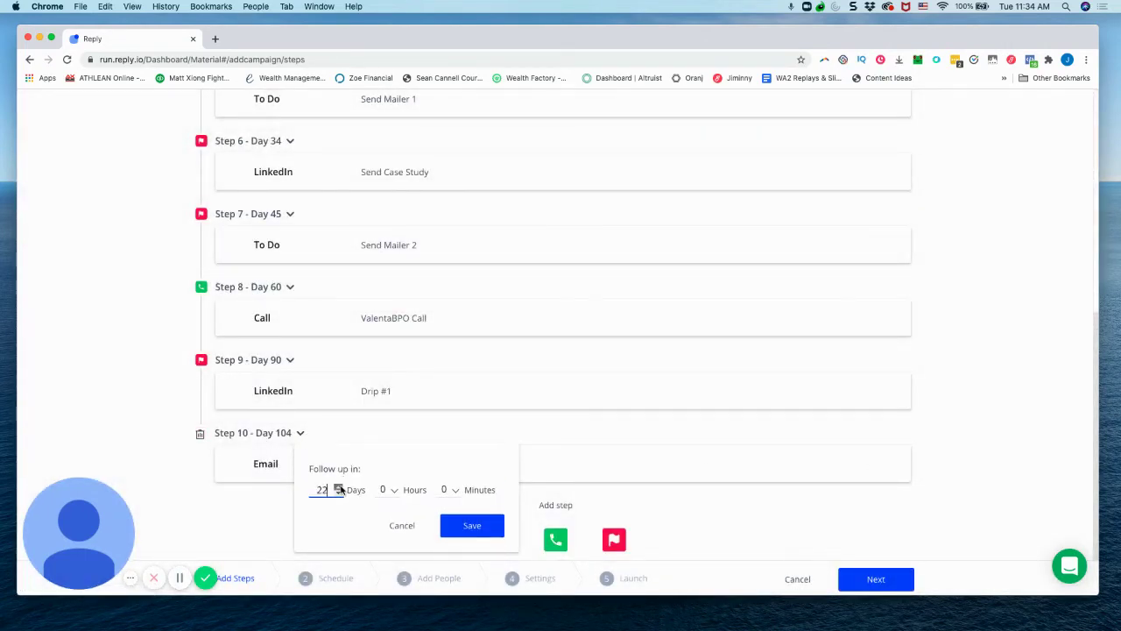
click(339, 486)
click(339, 486)
click(339, 486)
click(339, 487)
click(339, 487)
click(339, 486)
click(470, 525)
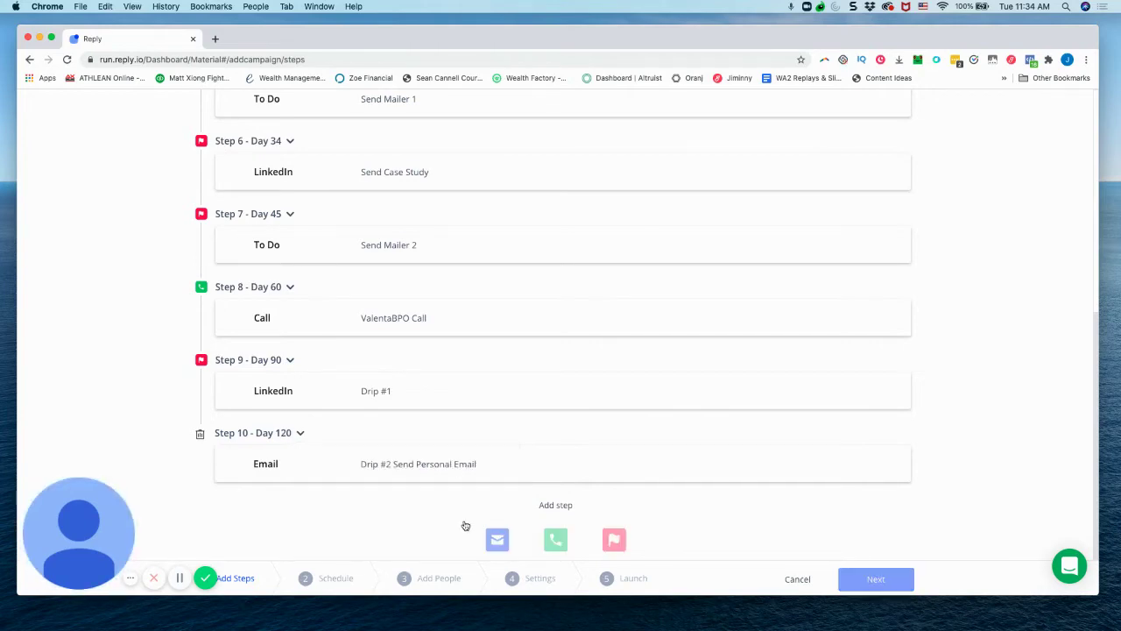
scroll(400, 368, up, 15)
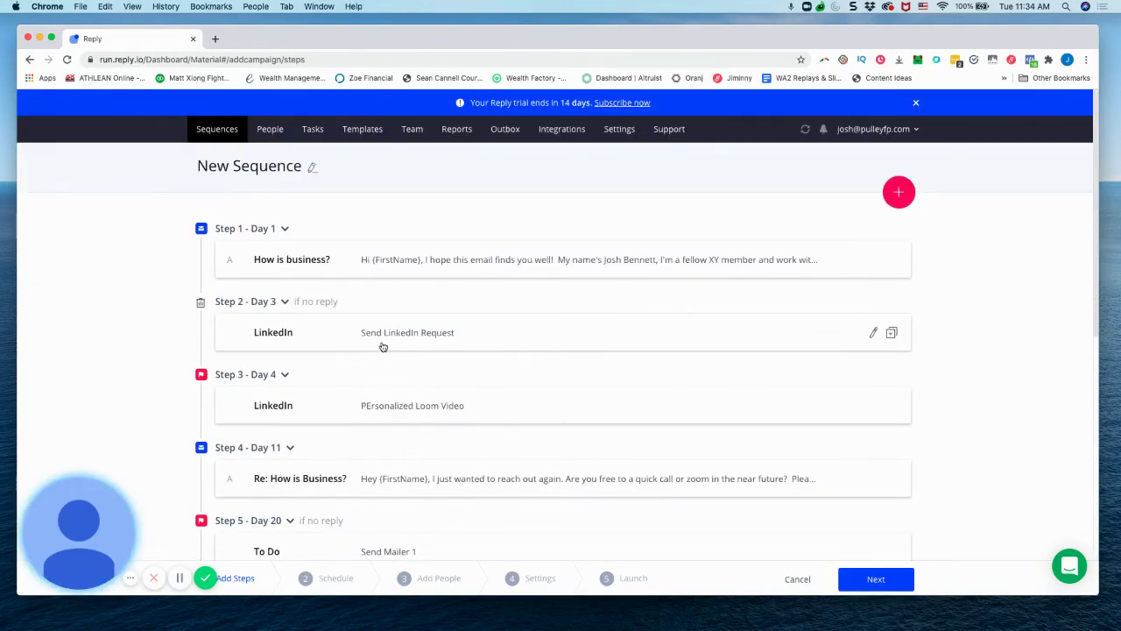
scroll(383, 347, down, 10)
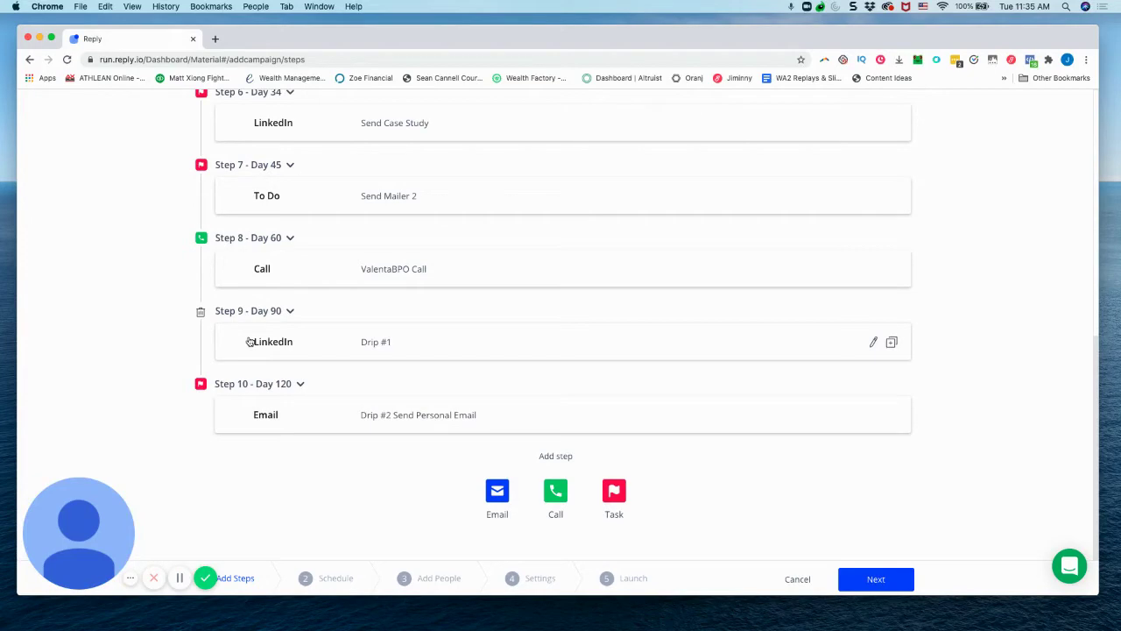
scroll(312, 363, up, 10)
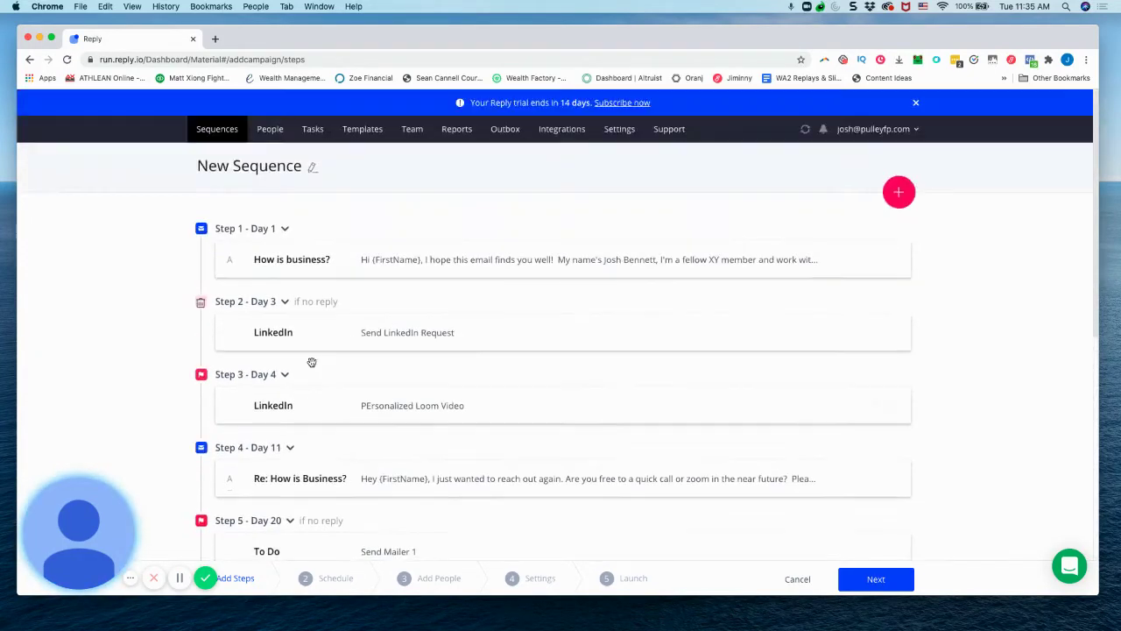
scroll(311, 362, down, 5)
scroll(310, 361, down, 1)
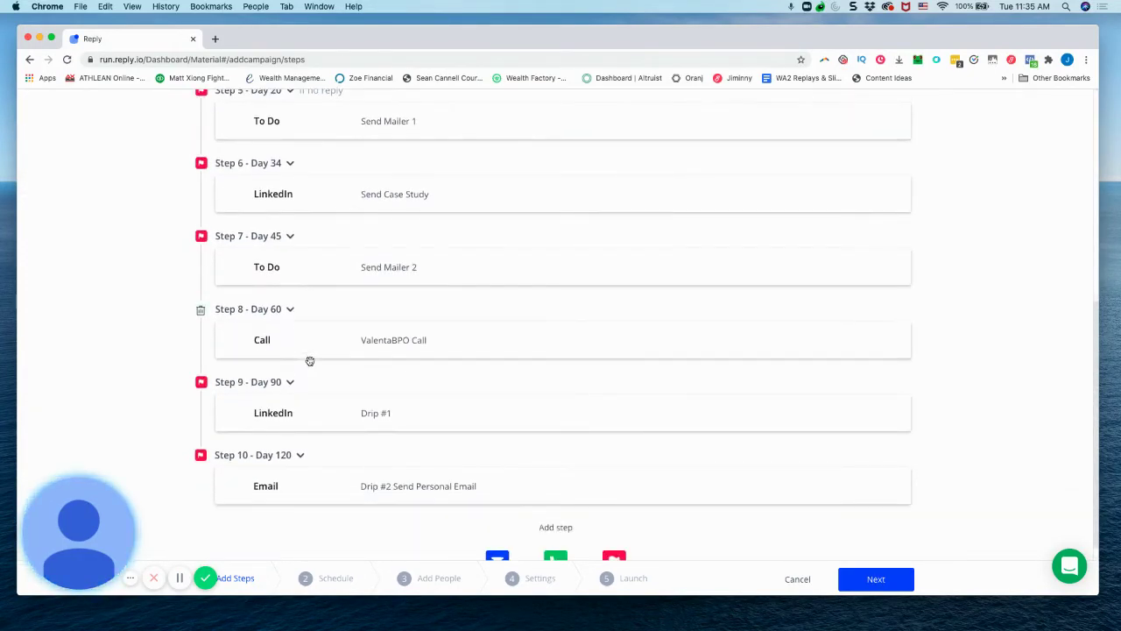
scroll(310, 364, up, 1)
scroll(312, 368, up, 4)
scroll(324, 373, up, 1)
scroll(324, 373, down, 1)
scroll(323, 375, down, 5)
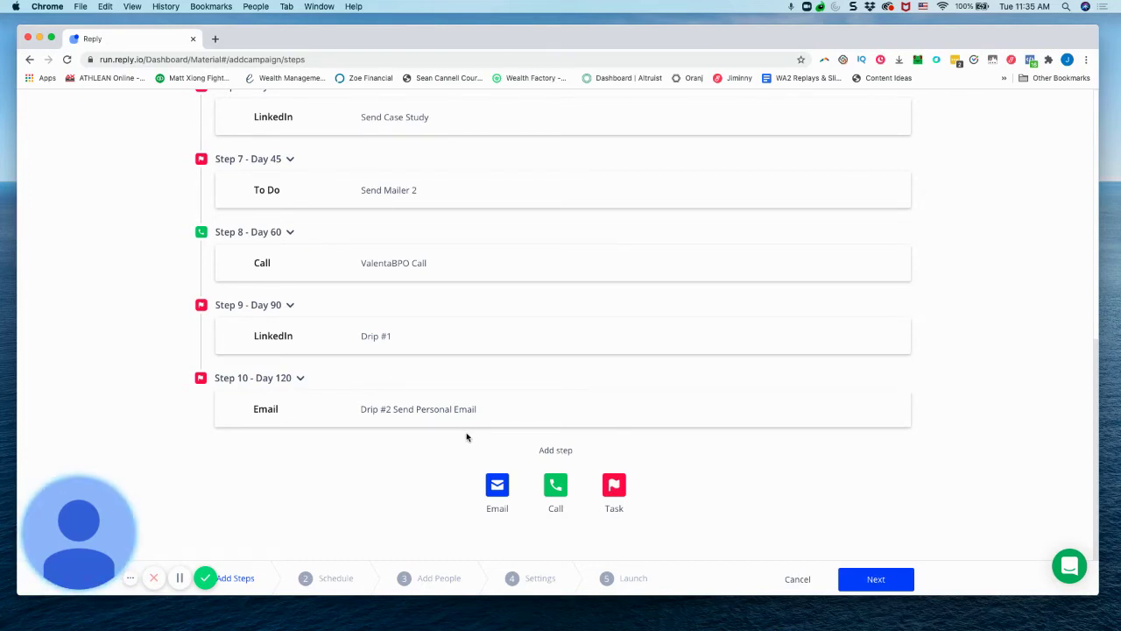
scroll(432, 435, down, 1)
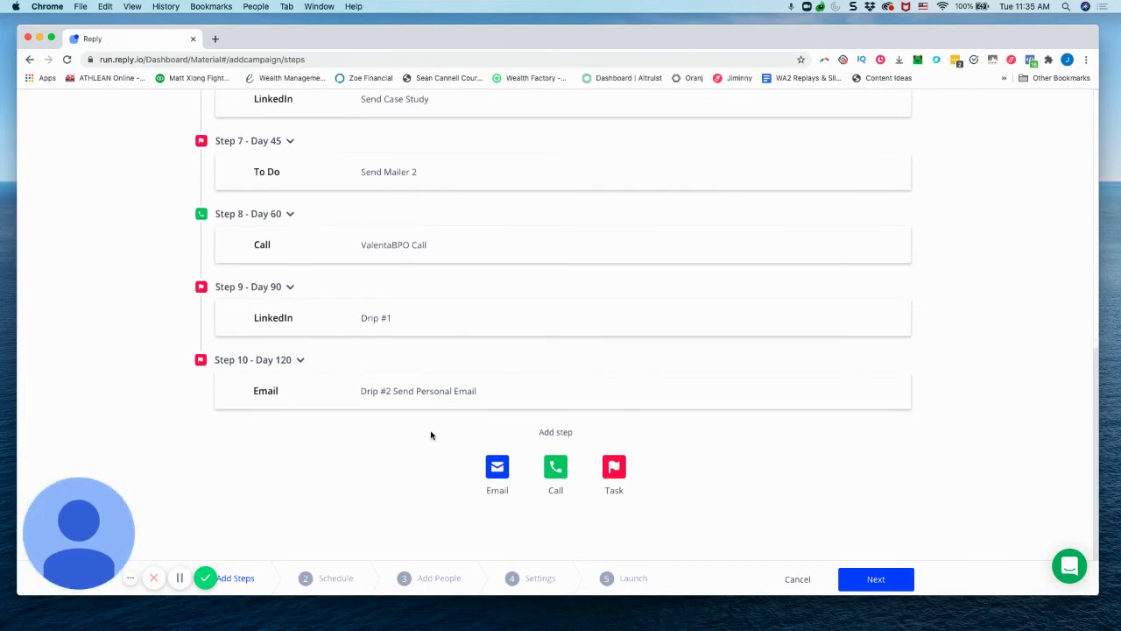
scroll(426, 447, up, 15)
scroll(426, 438, down, 12)
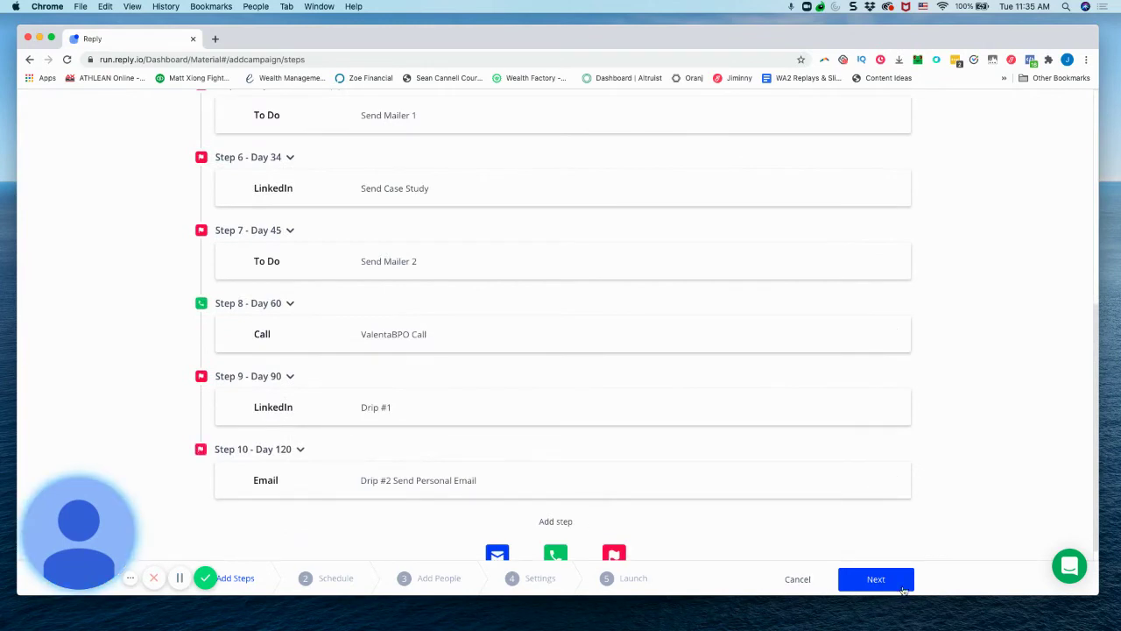
- Set the Default schedule's Monday and Tuesday sending windows to 09:00 am–05:00 pm
click(876, 579)
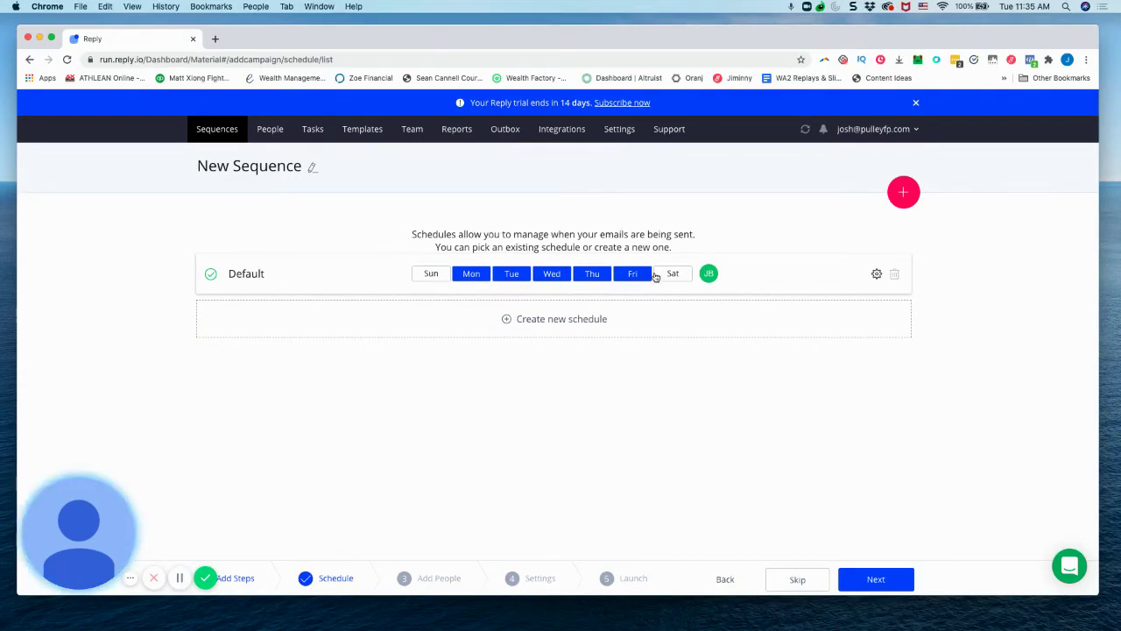
click(877, 275)
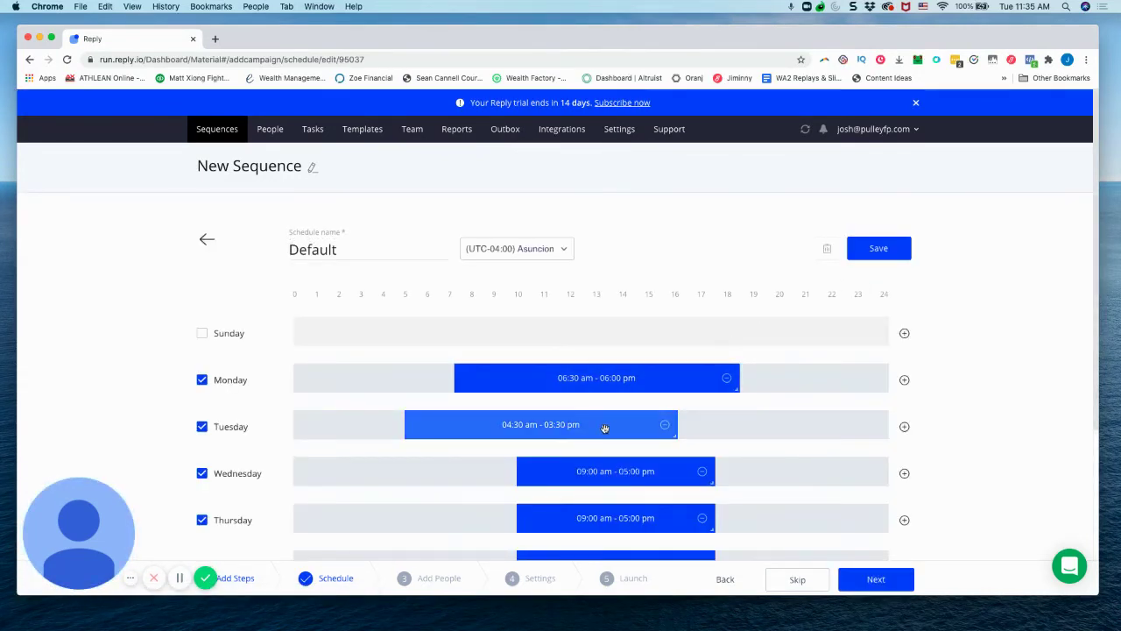
drag(604, 428, 725, 429)
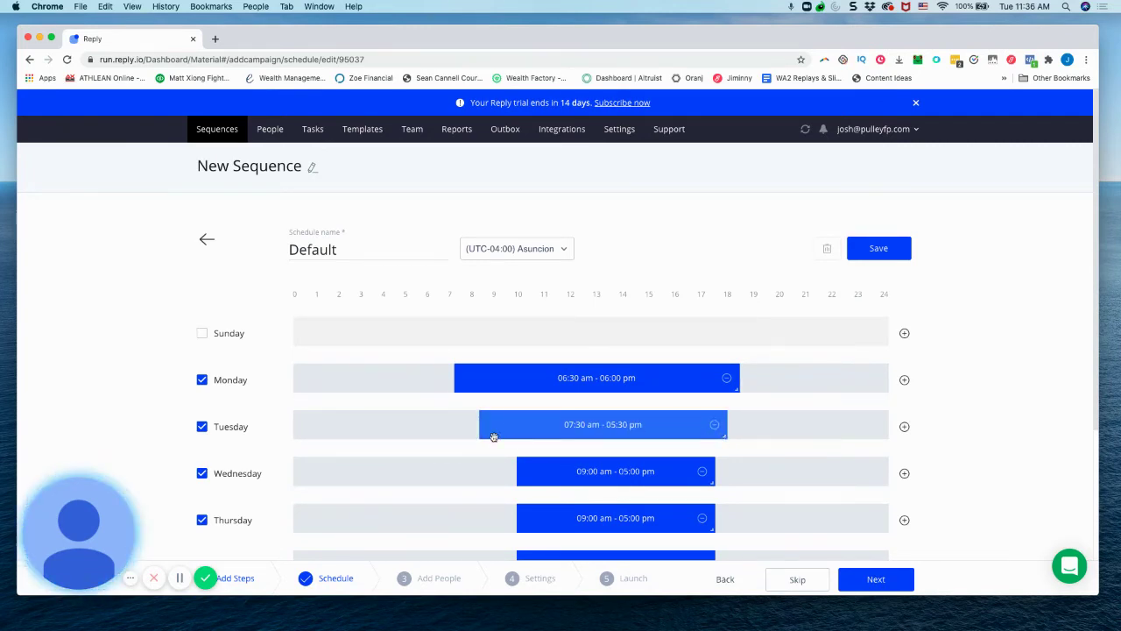
drag(482, 430, 520, 430)
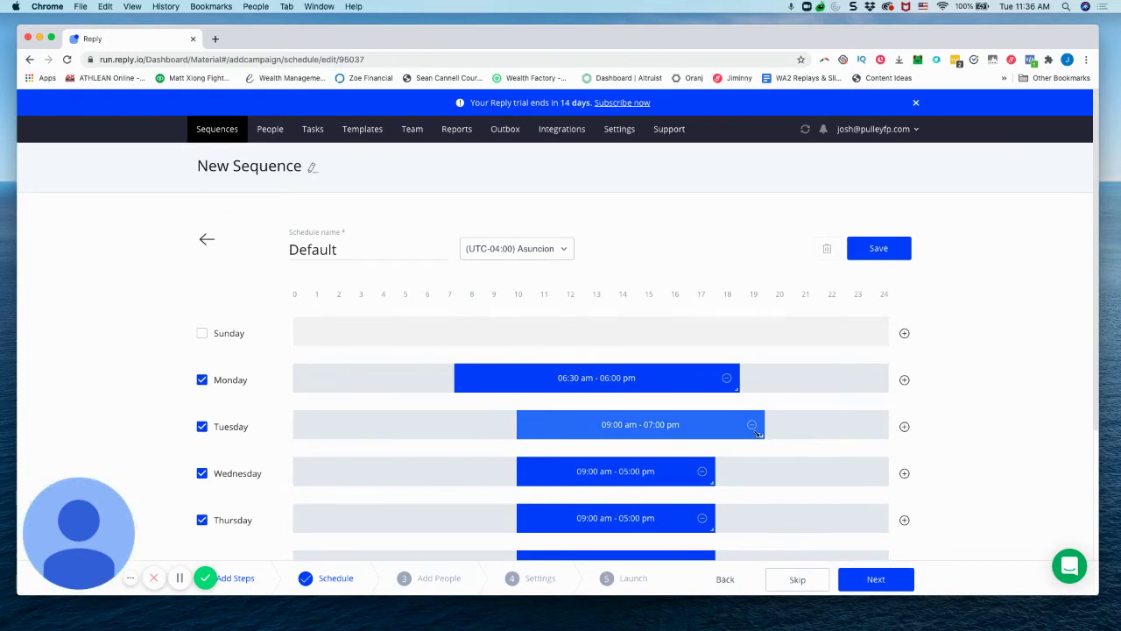
drag(757, 435, 707, 431)
drag(739, 389, 712, 394)
- Save the Default schedule and continue to the Add People stage
scroll(783, 418, down, 5)
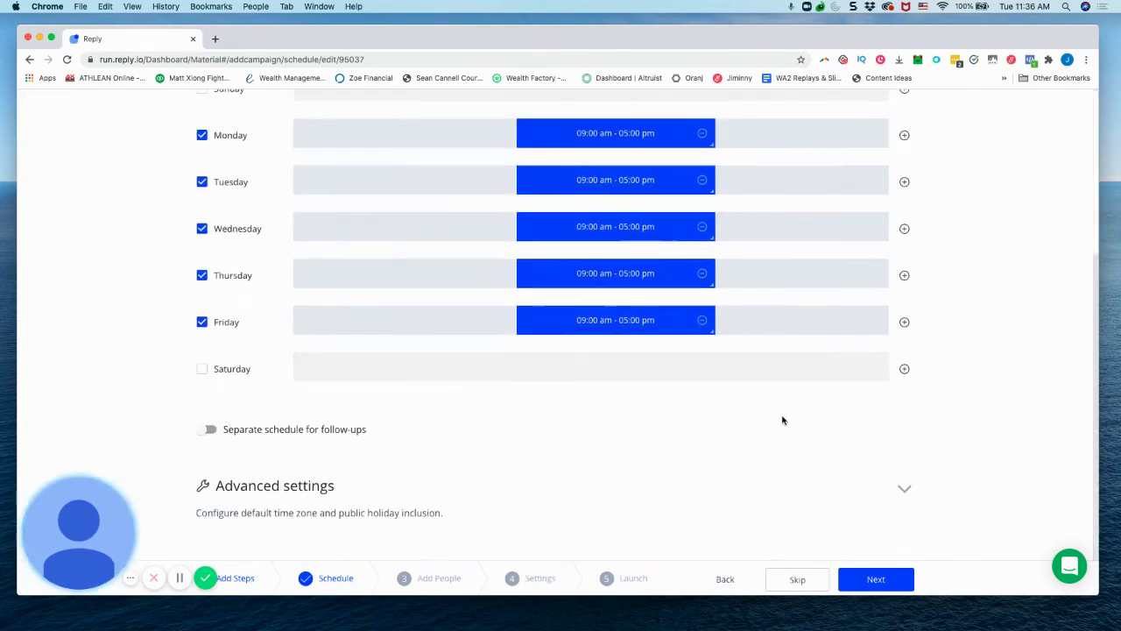
scroll(546, 470, up, 1)
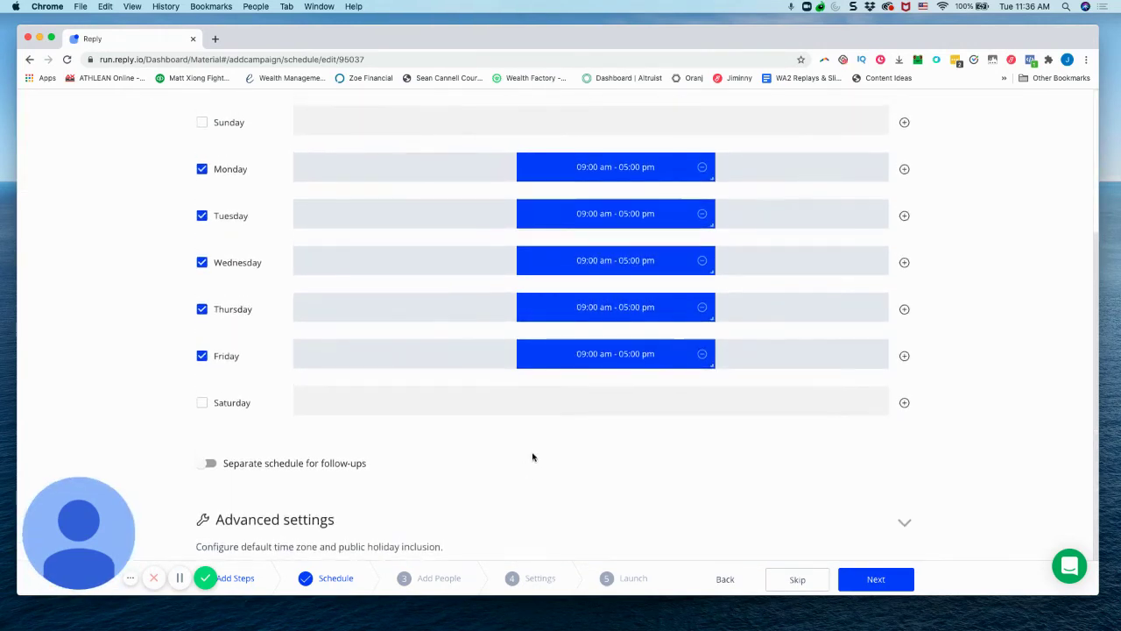
scroll(533, 456, down, 2)
scroll(539, 451, up, 5)
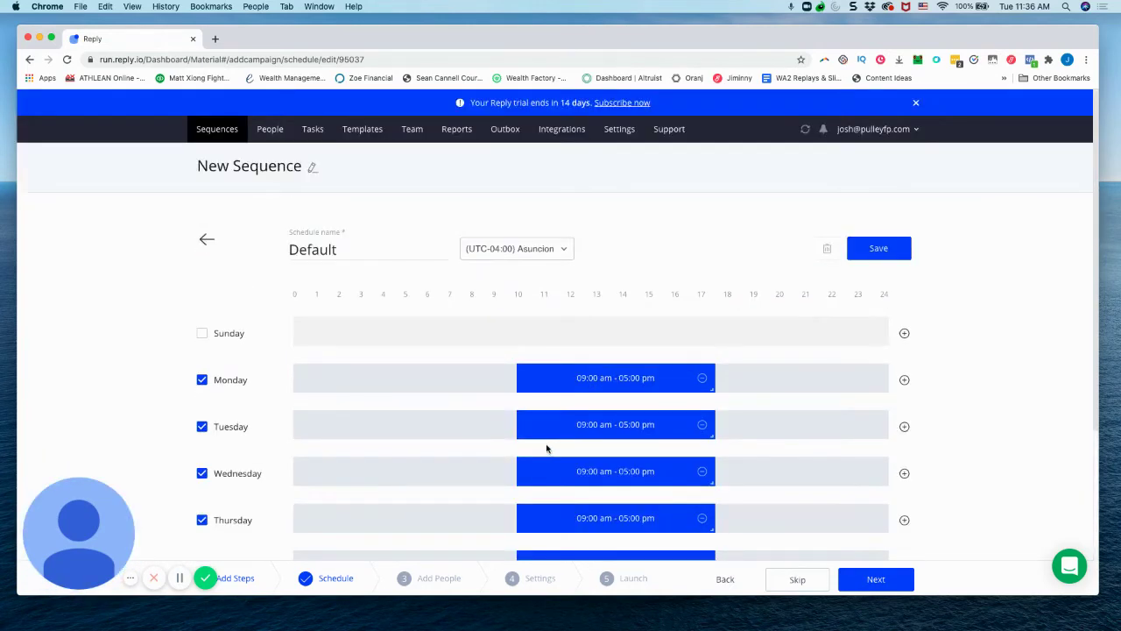
click(878, 248)
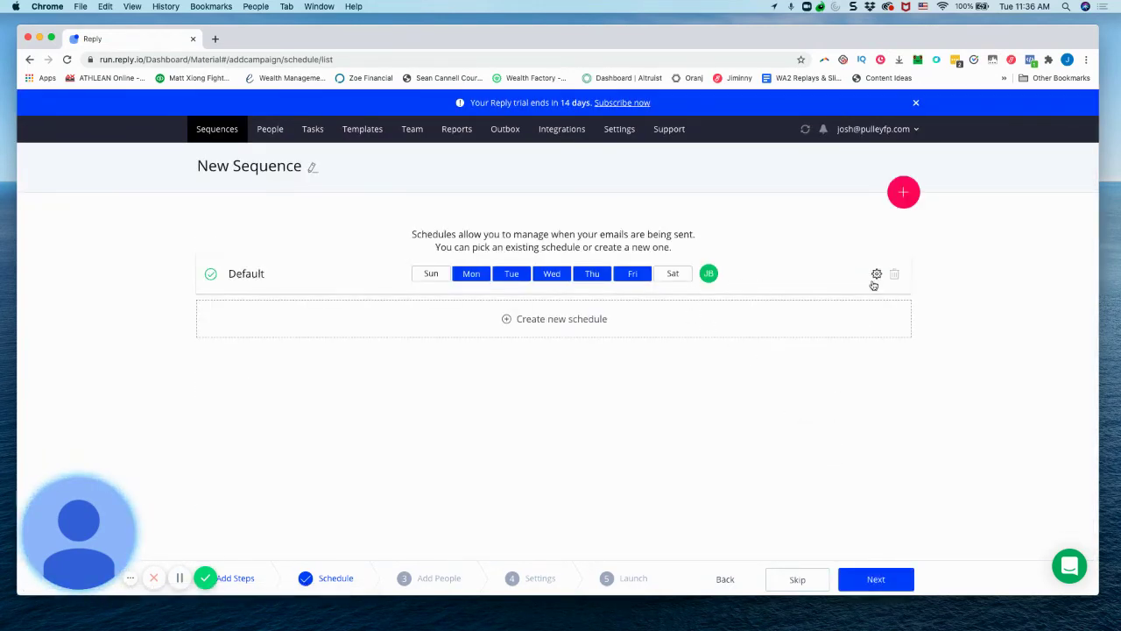
click(870, 580)
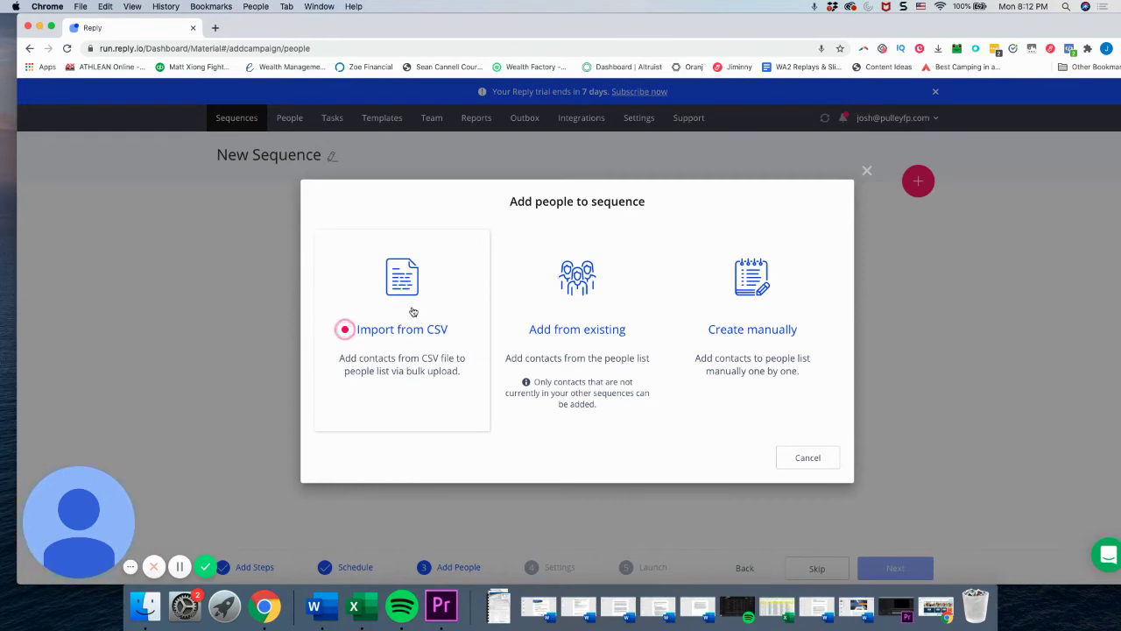
- Choose Import from CSV in the 'Add people to sequence' dialog
click(413, 311)
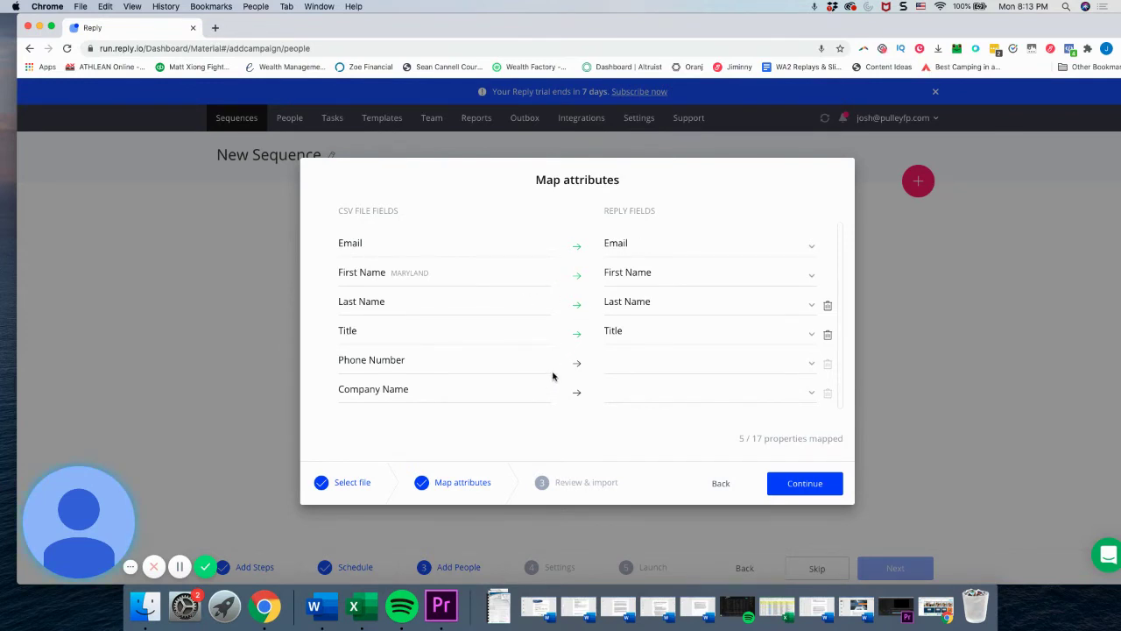
- Leave Phone Number unmapped and accept the 5-of-17 mapping to reach Review & import
scroll(642, 347, down, 2)
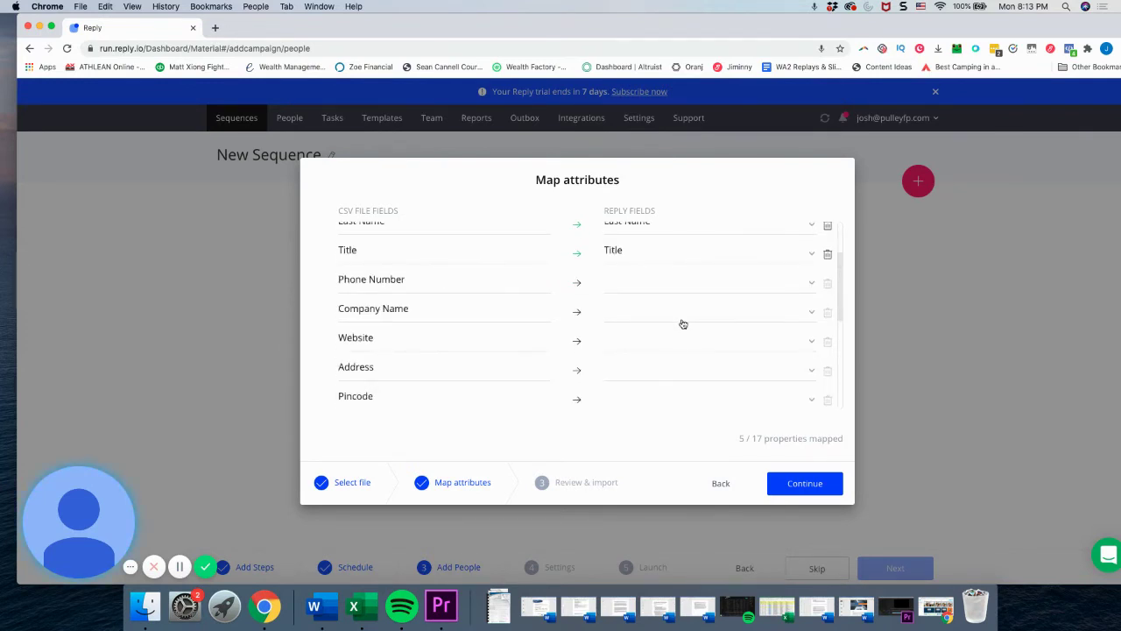
click(652, 288)
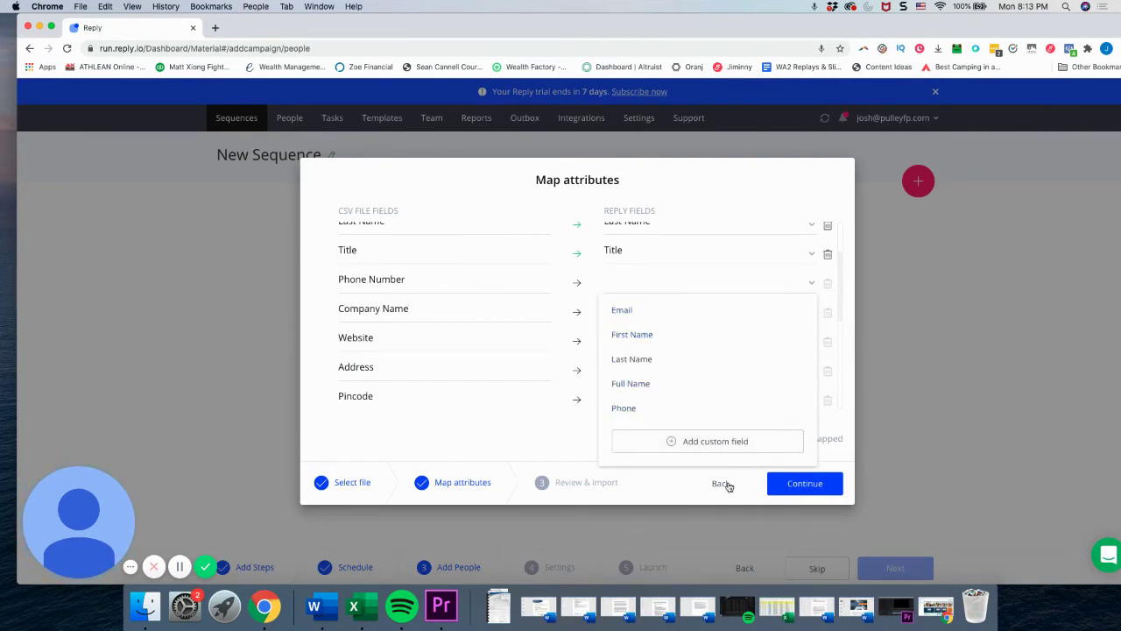
click(688, 485)
scroll(673, 333, up, 2)
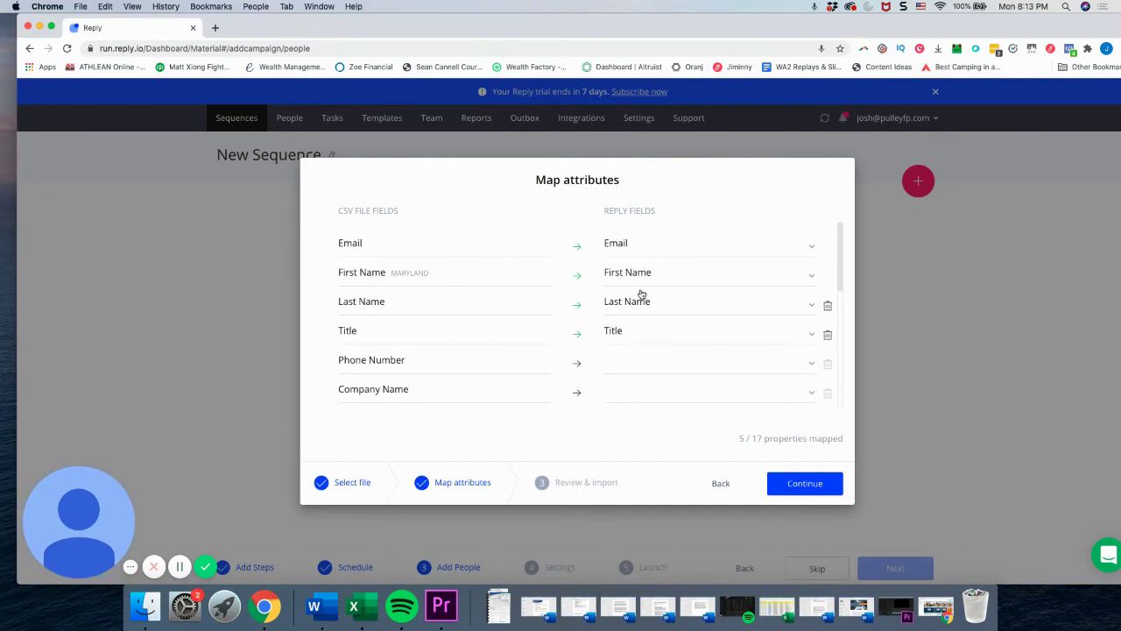
scroll(663, 356, down, 5)
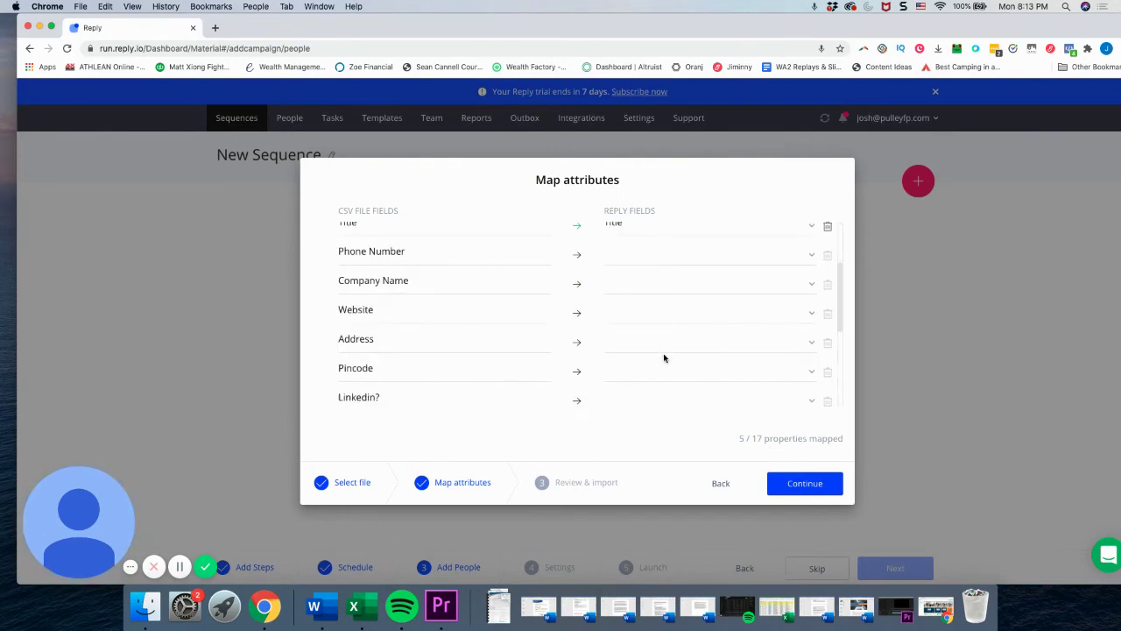
scroll(663, 356, up, 5)
click(820, 491)
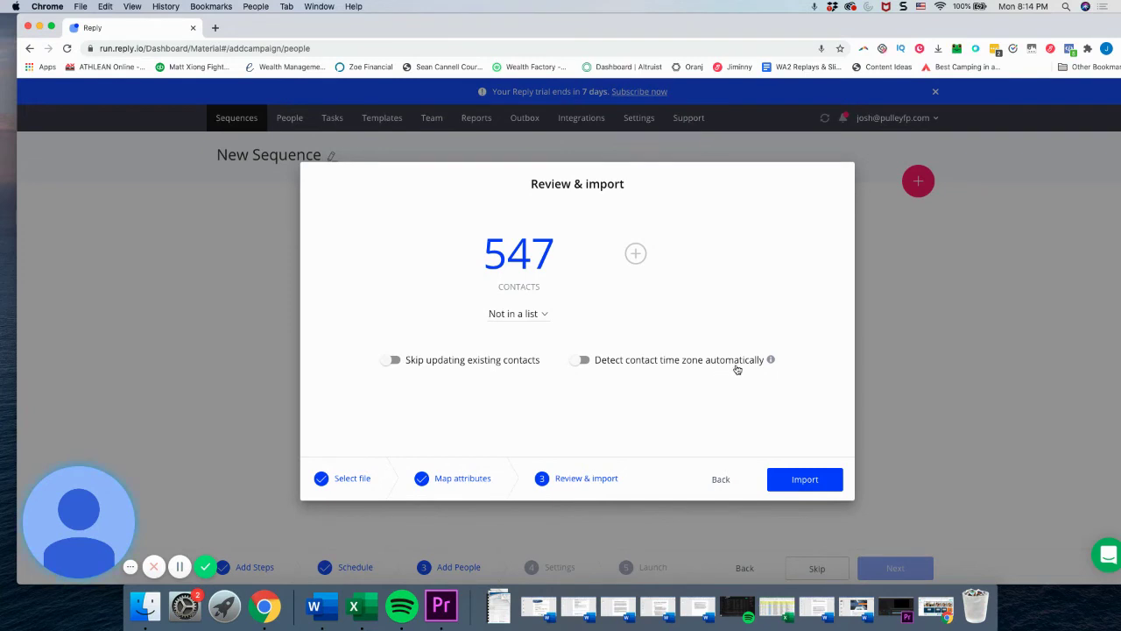
- Import the 547 contacts with automatic time-zone detection, then dismiss the import results
click(581, 359)
click(796, 481)
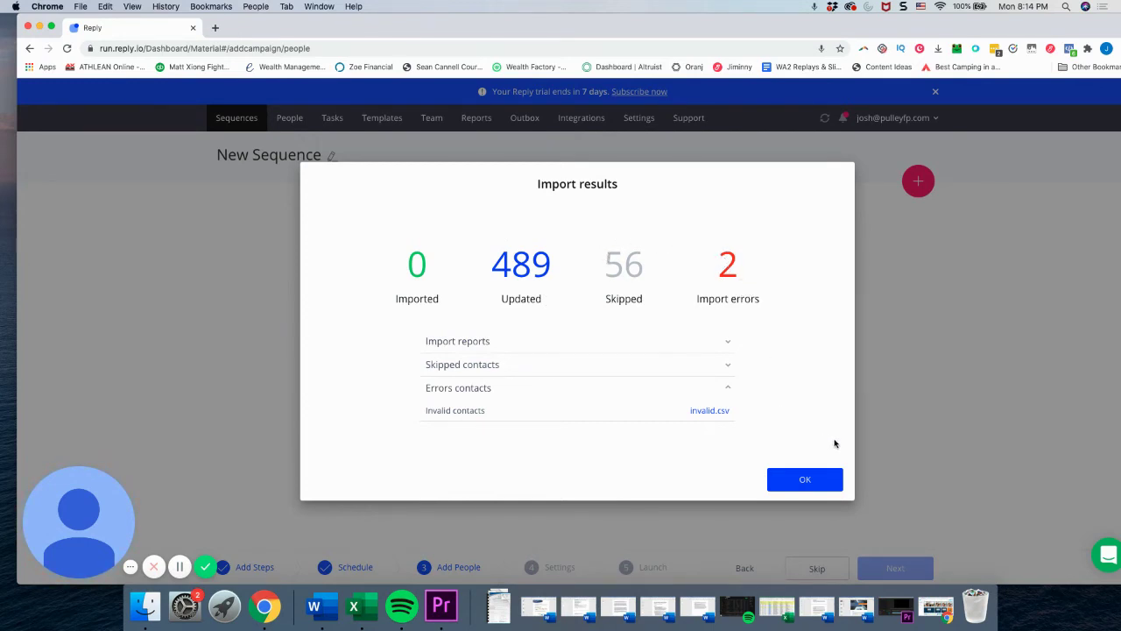
click(810, 474)
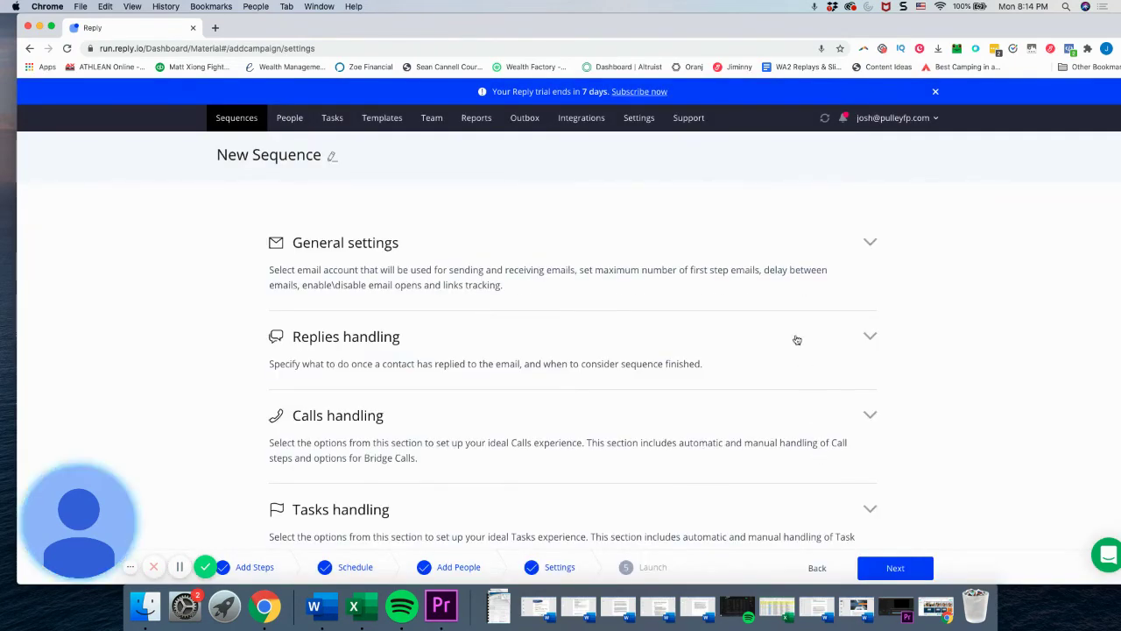
- Change Max number of emails per day in General settings from 200 to 25
click(447, 274)
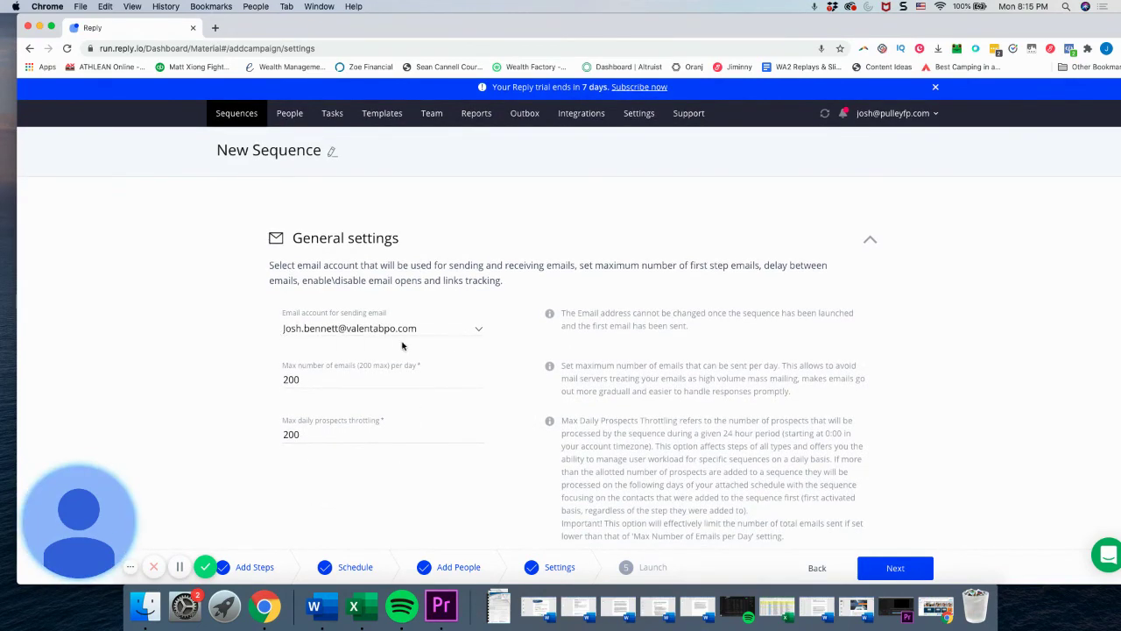
scroll(307, 364, down, 2)
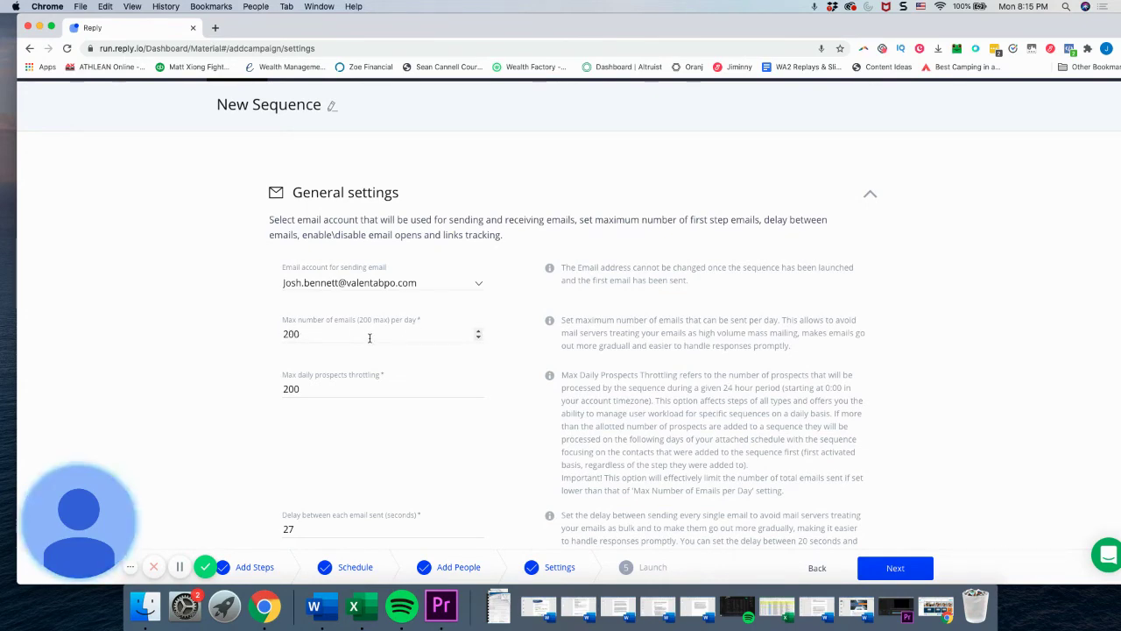
click(317, 336)
drag(352, 329, 280, 343)
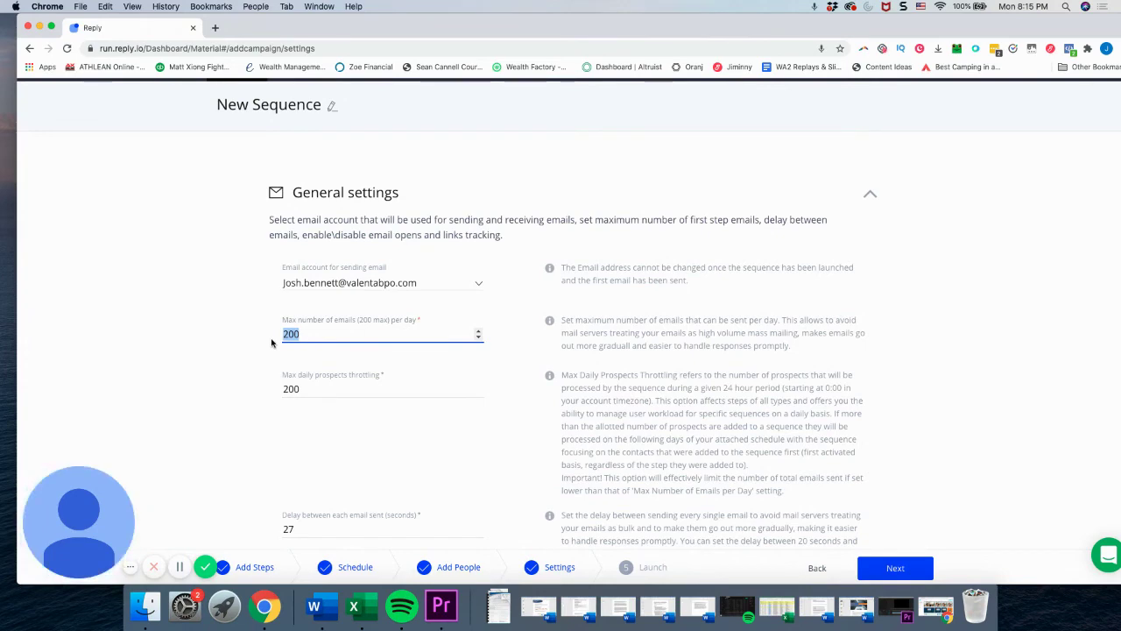
text(25)
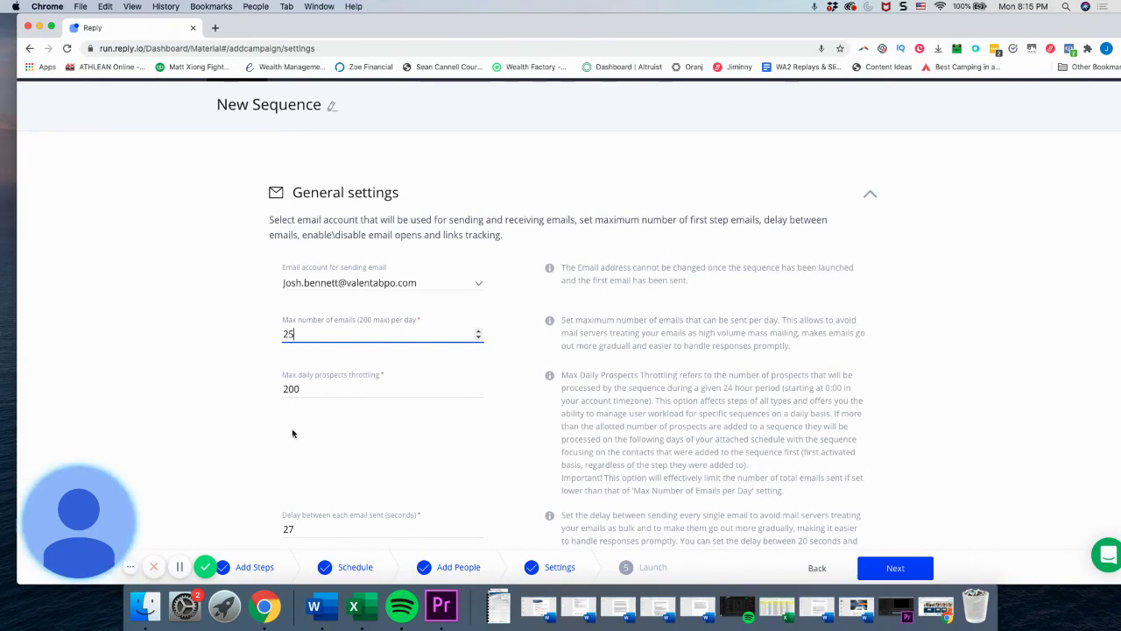
click(314, 447)
click(285, 334)
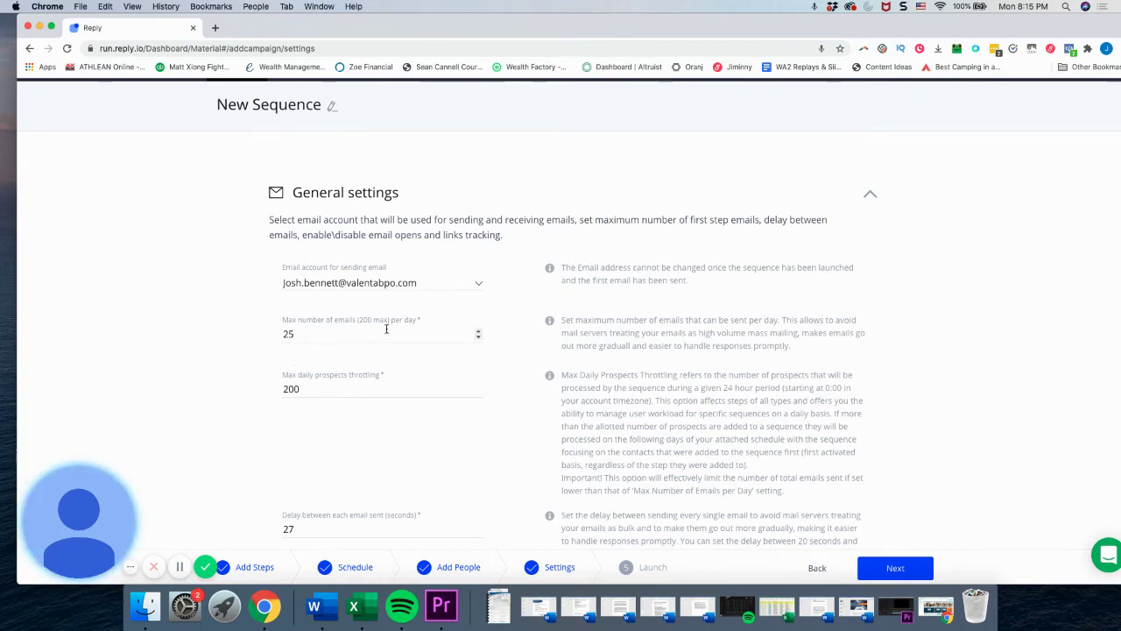
scroll(371, 406, down, 3)
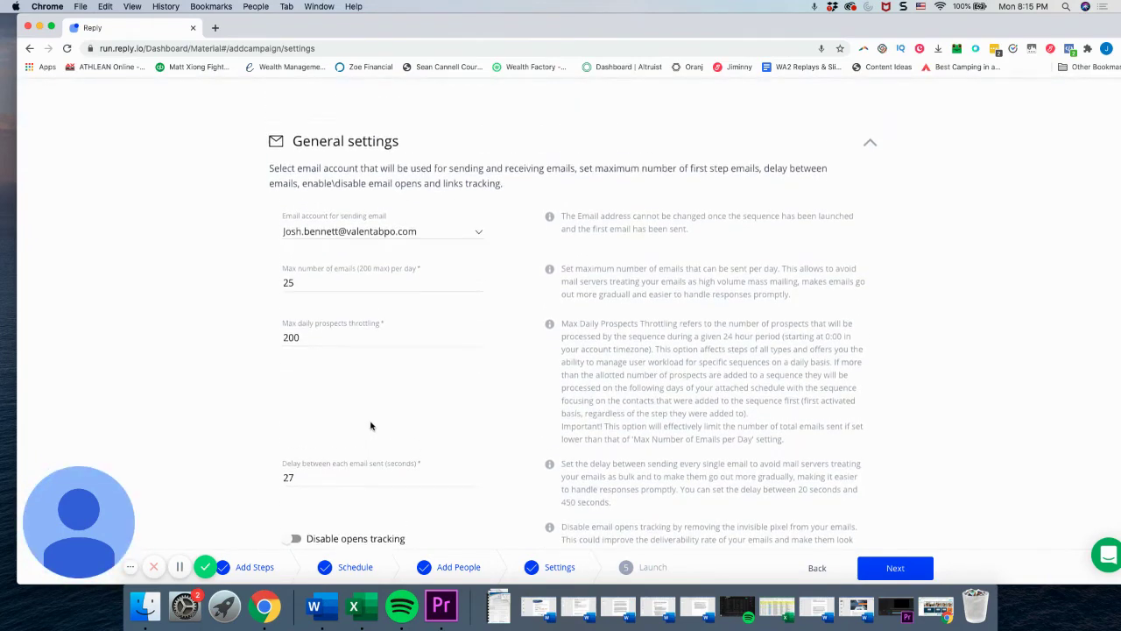
scroll(368, 436, down, 2)
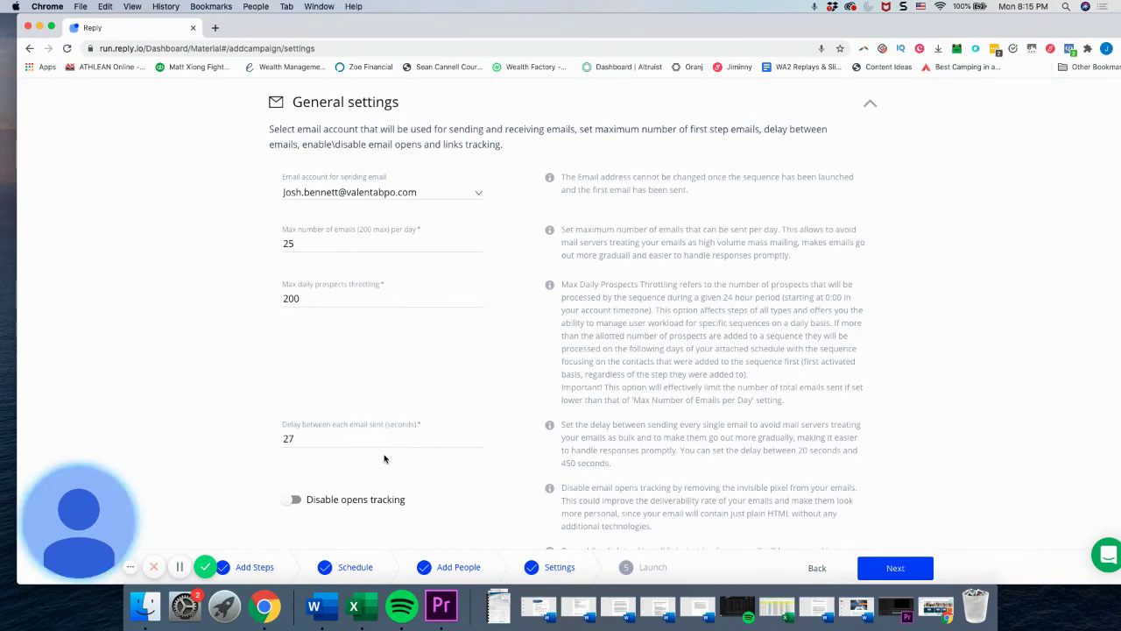
scroll(384, 459, down, 4)
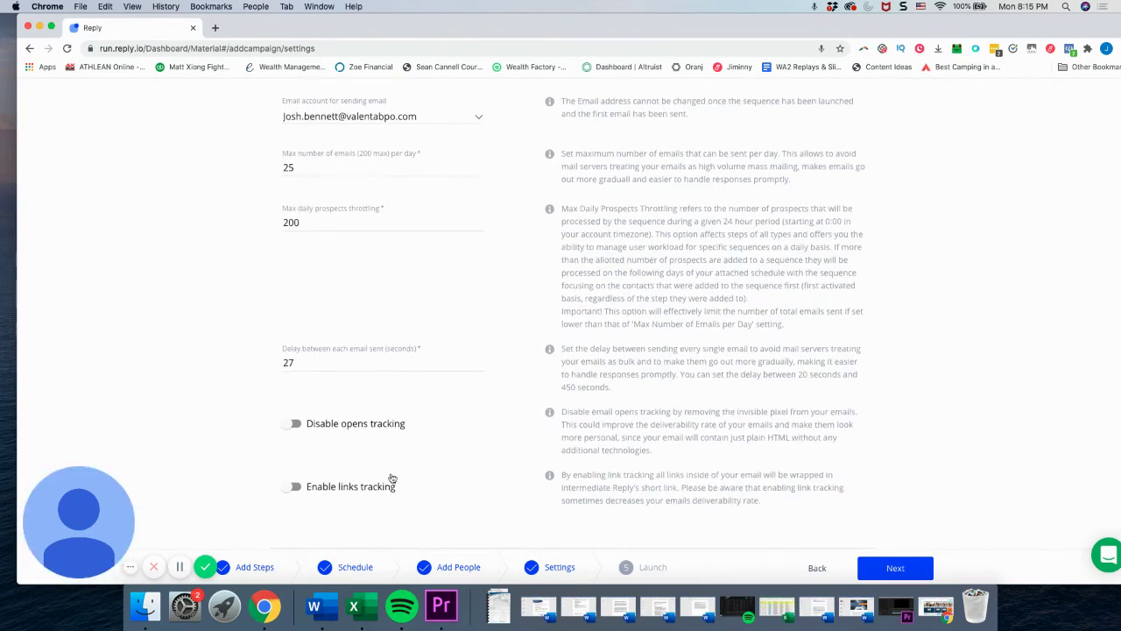
scroll(393, 468, down, 15)
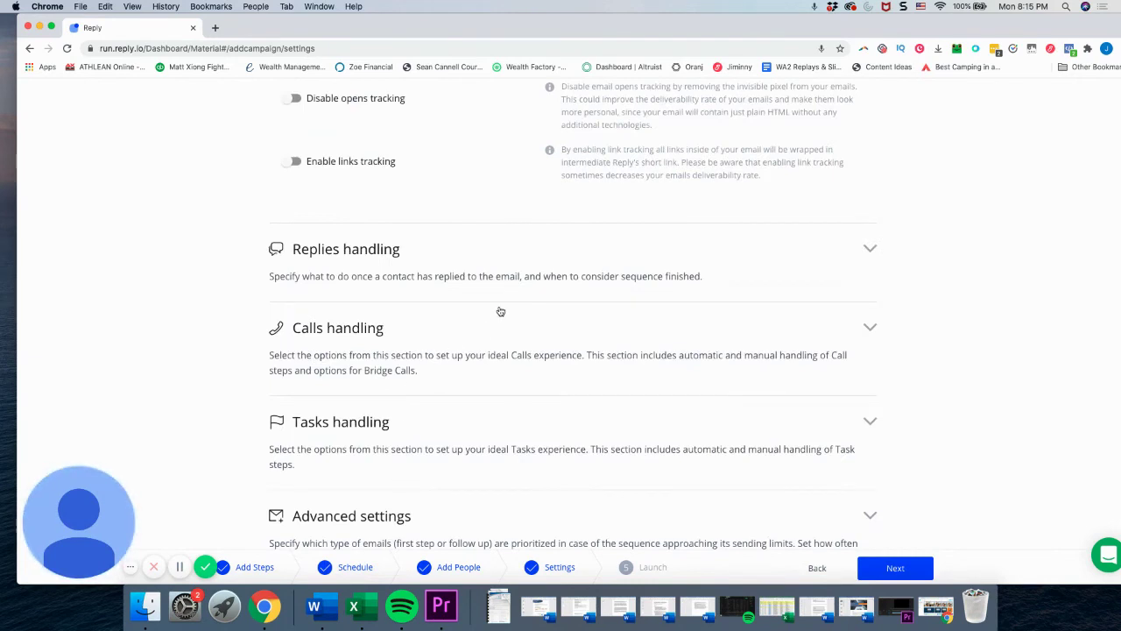
- Keep 'When person replies' set to 'Mark person as finished' under Replies handling
click(484, 262)
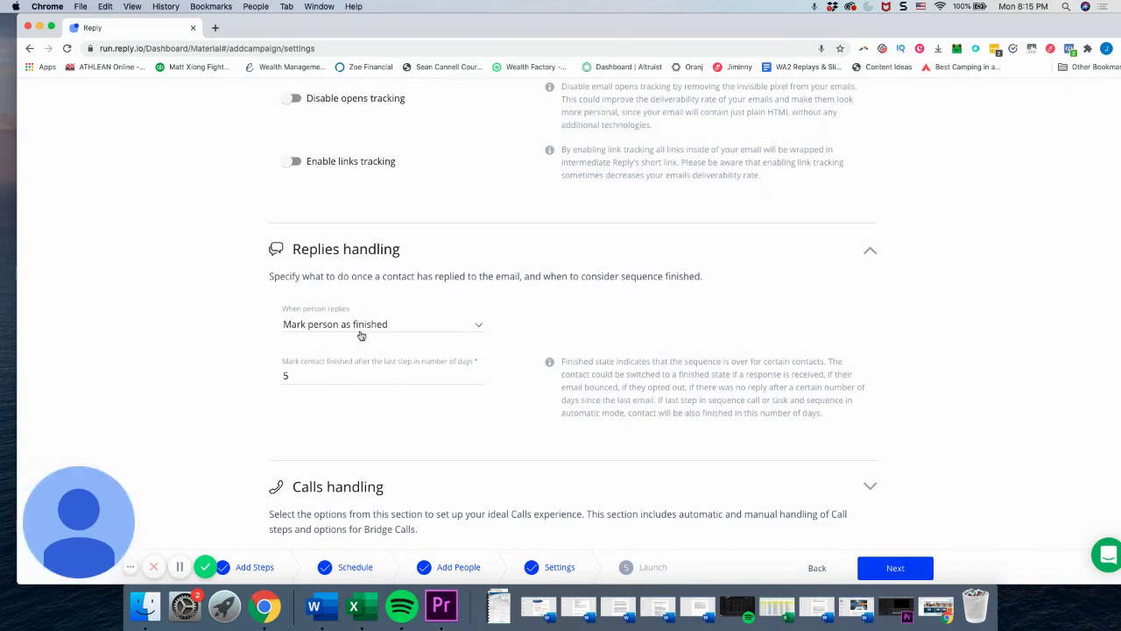
click(320, 331)
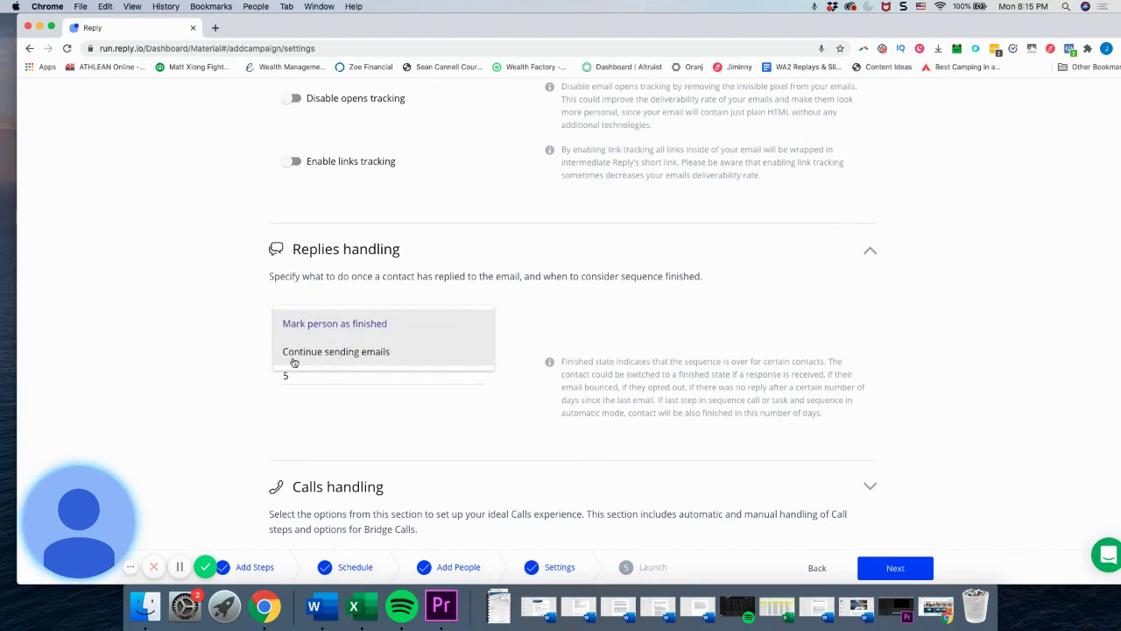
click(579, 300)
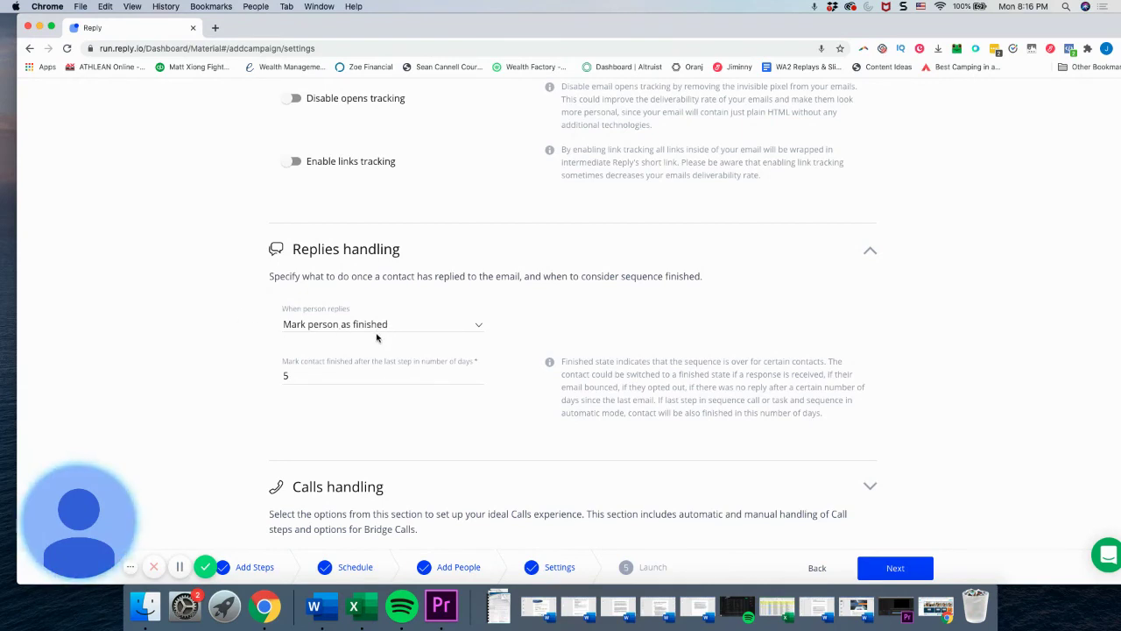
scroll(370, 341, down, 3)
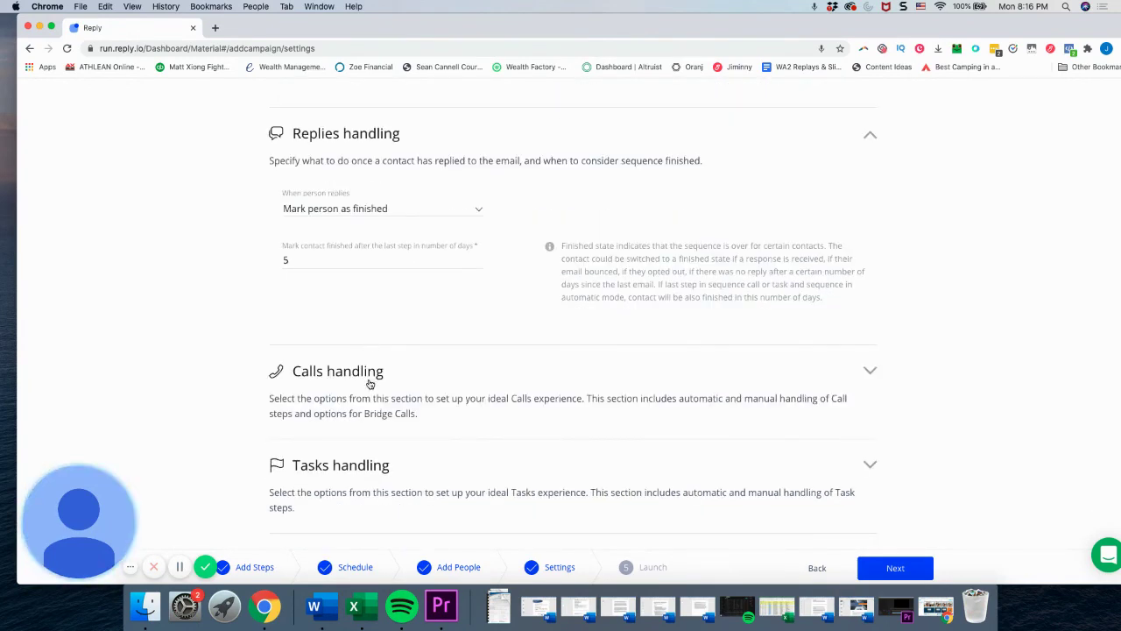
- Set Tasks handling to Automatically
scroll(370, 383, down, 2)
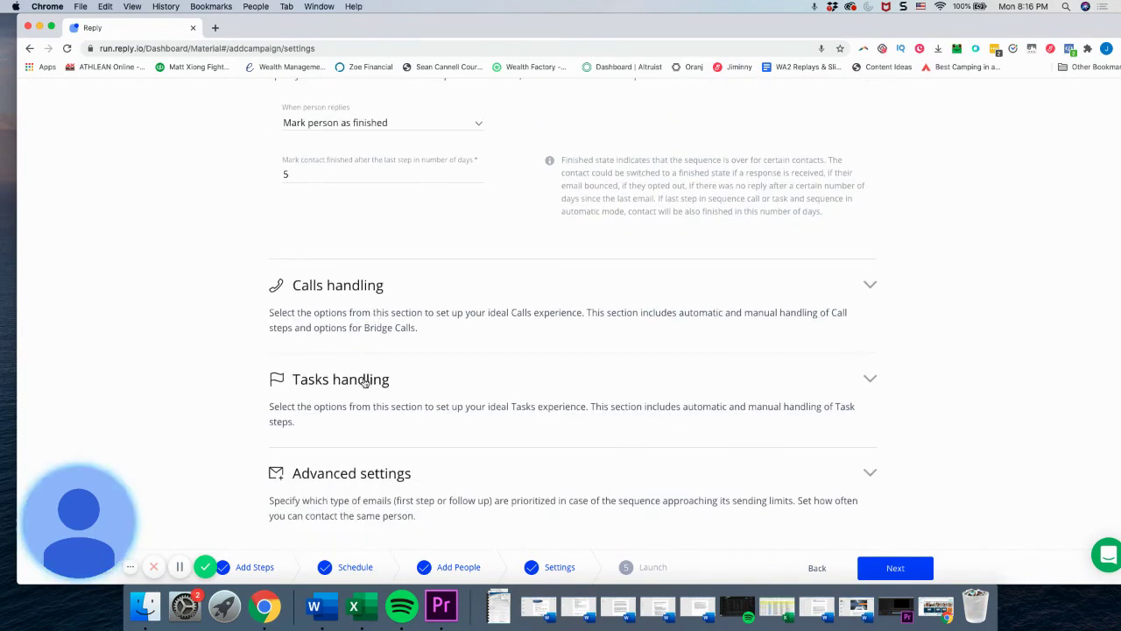
click(364, 381)
scroll(365, 380, down, 2)
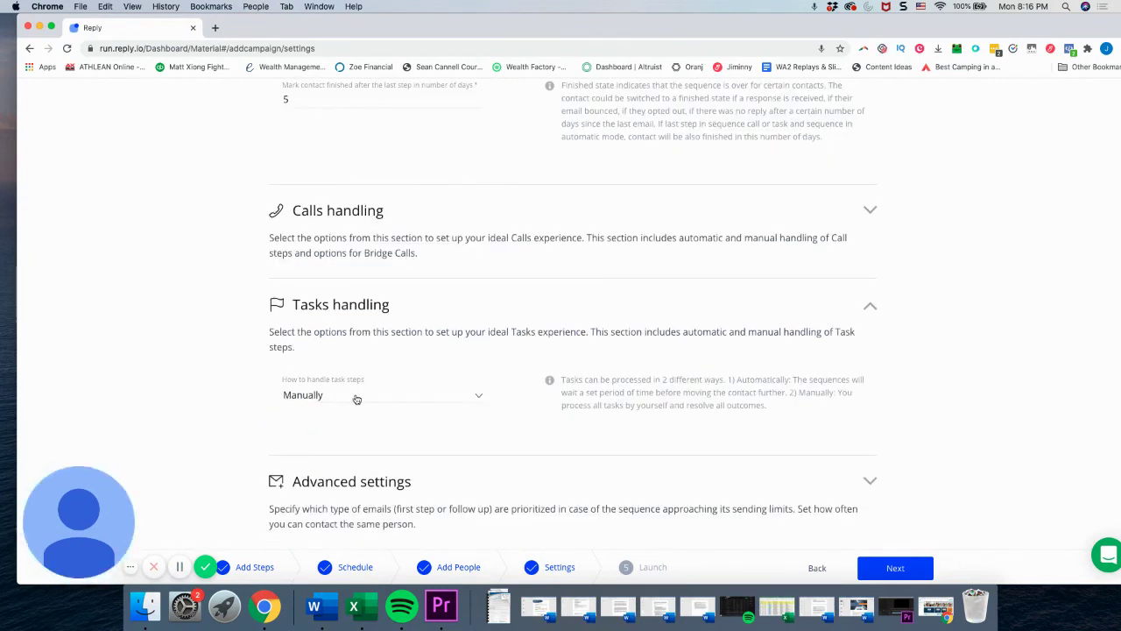
click(356, 397)
click(353, 423)
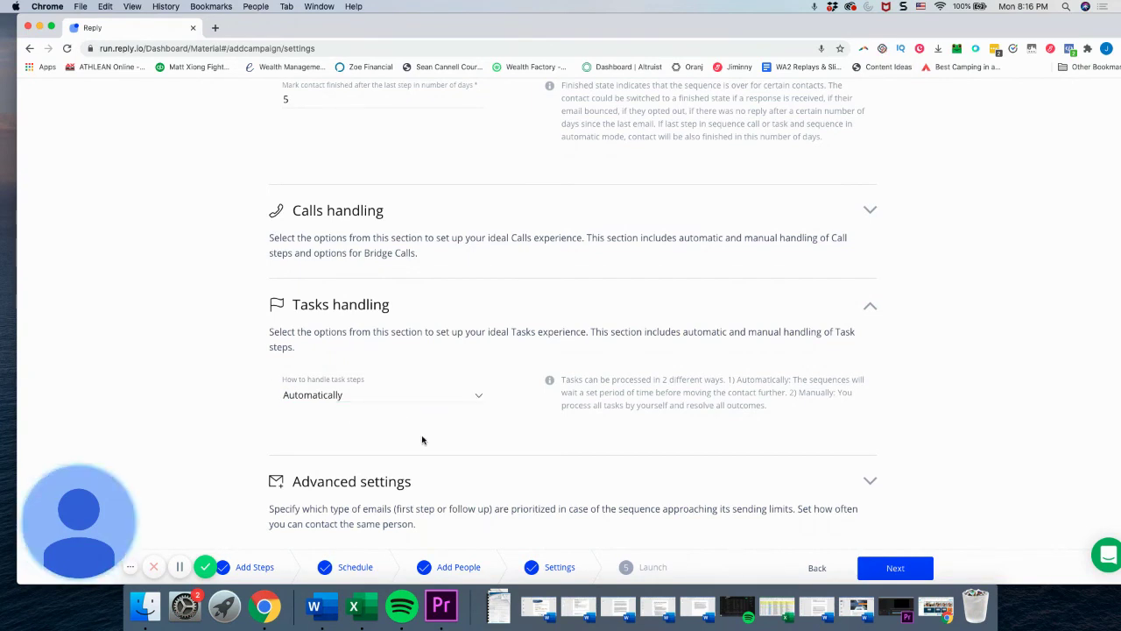
- Keep First step emails as the Advanced settings priority and continue to Launch
scroll(421, 441, down, 1)
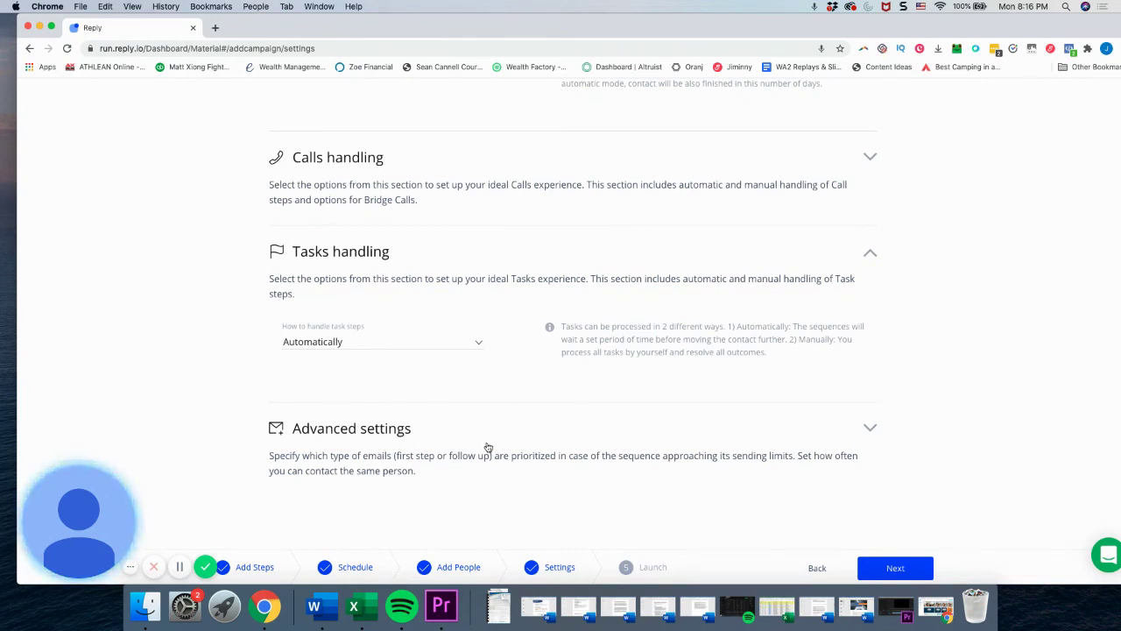
click(460, 445)
scroll(445, 453, down, 2)
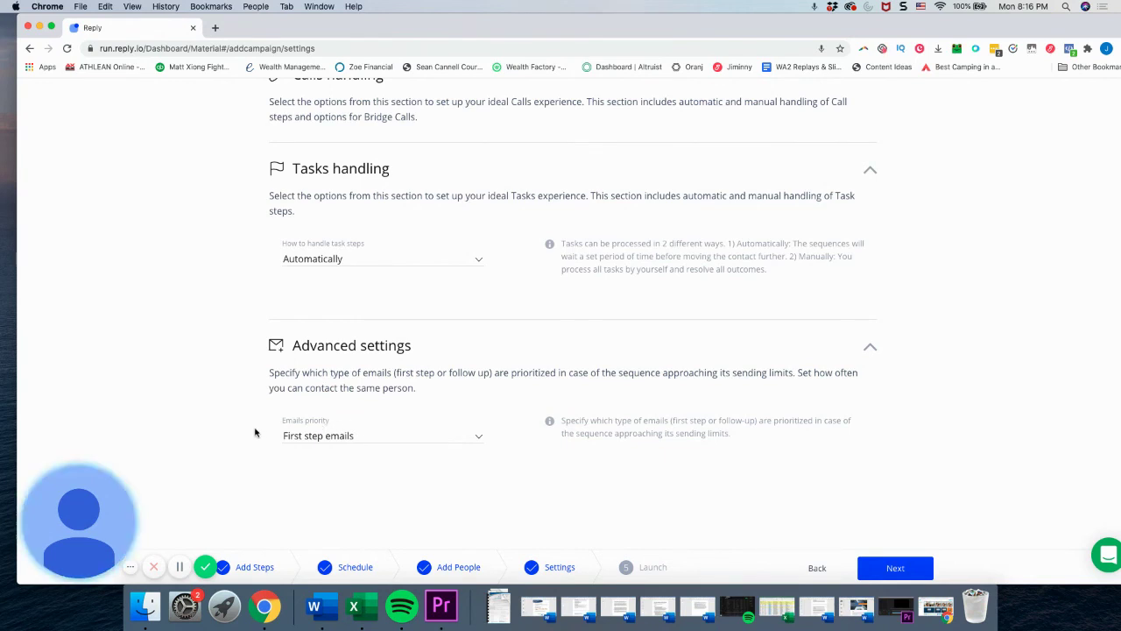
click(329, 436)
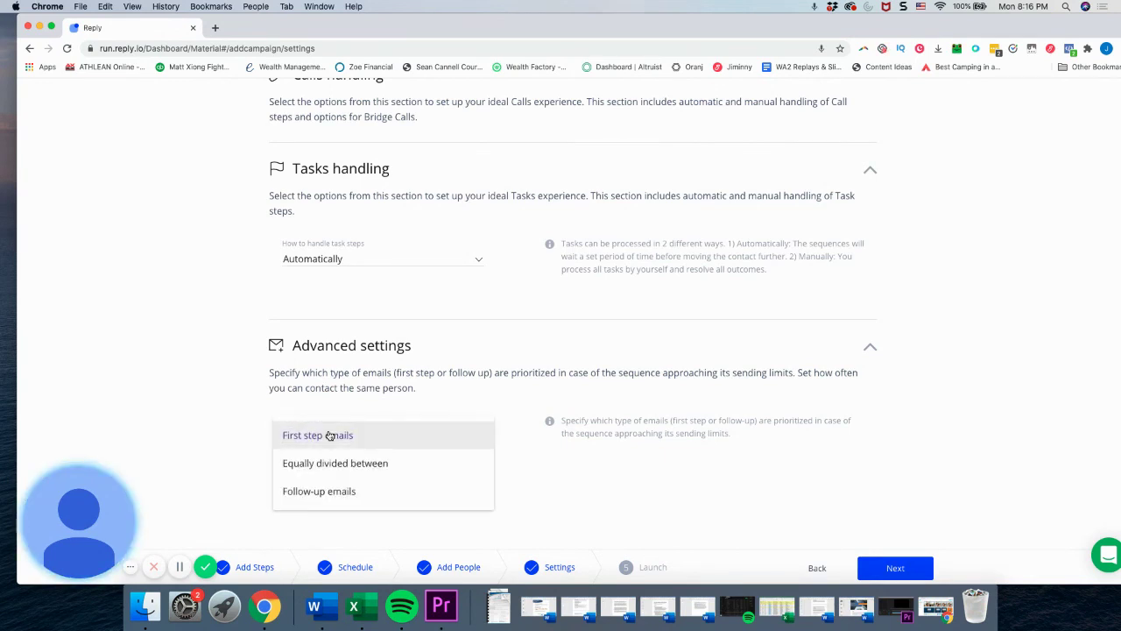
click(330, 435)
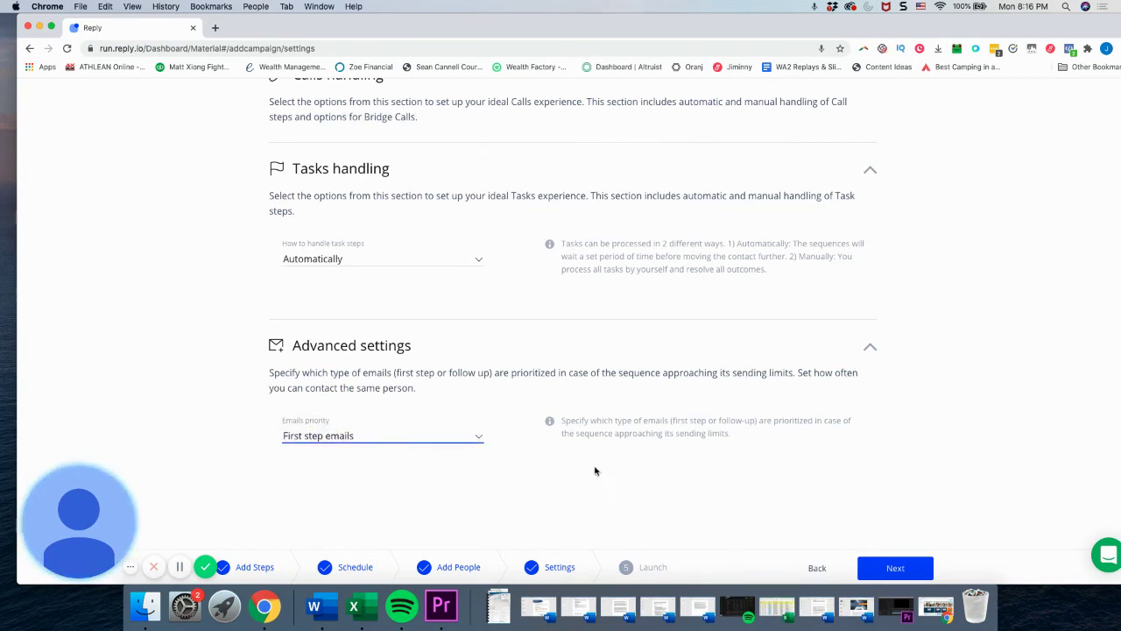
click(894, 568)
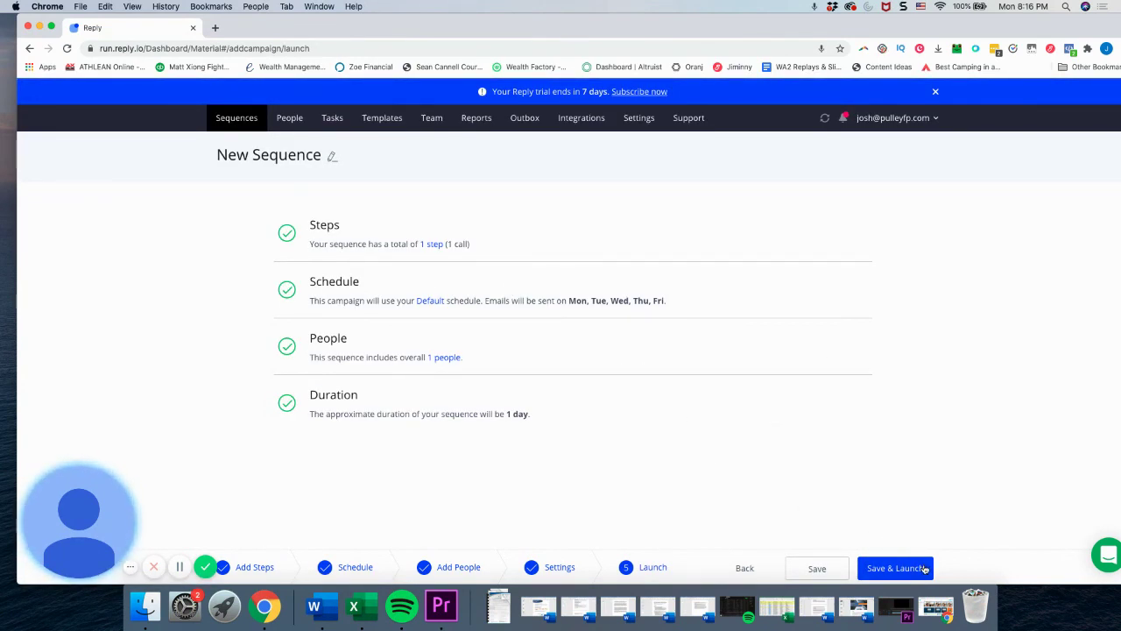
- Make the 'New Sequence' title editable via its pencil icon
click(331, 156)
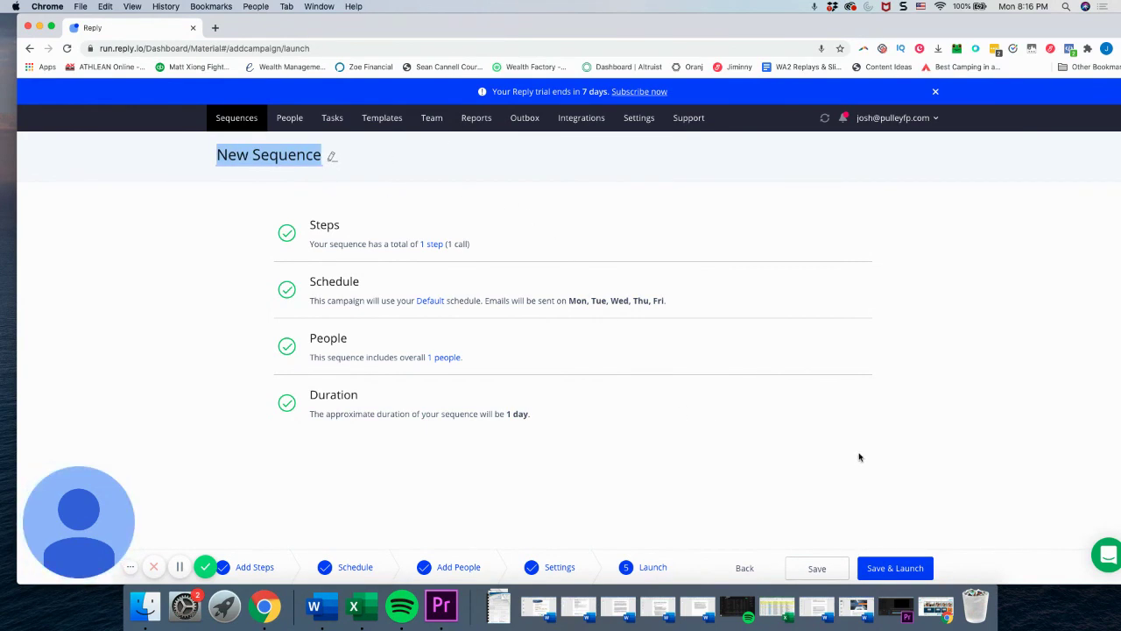